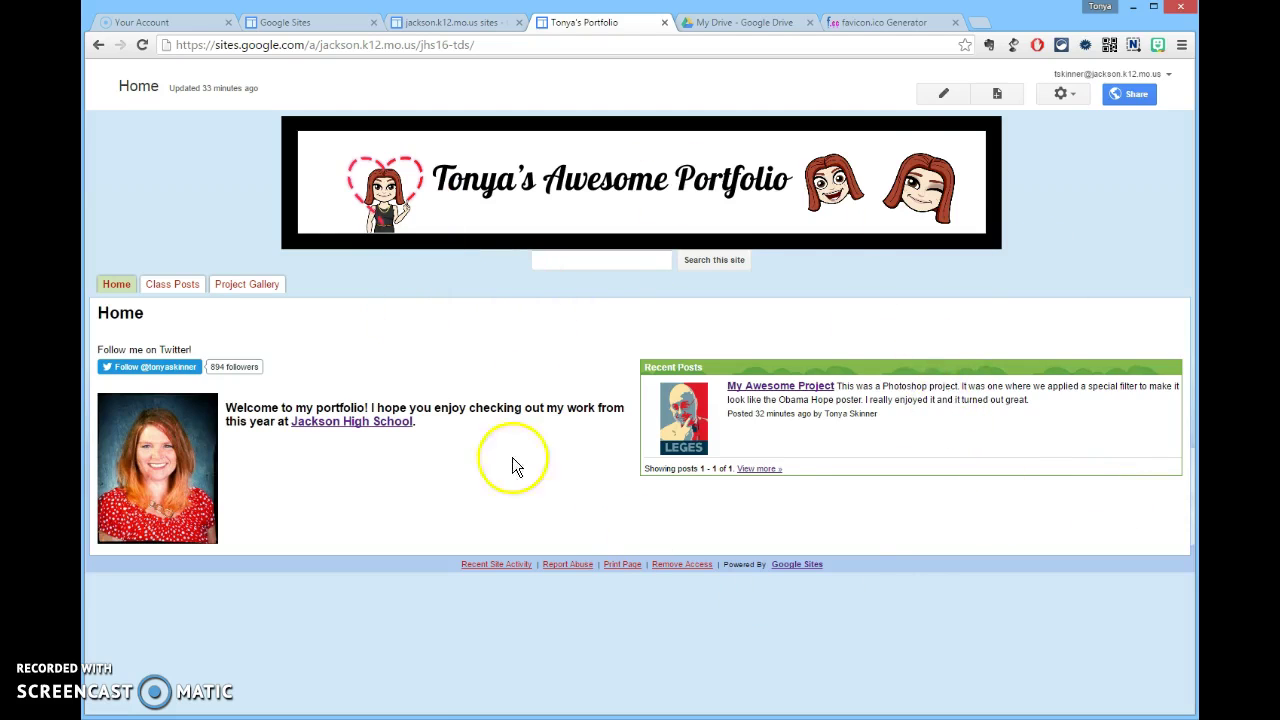
Review the Home page's Page Settings and close them without saving
{"action": "left_click", "coordinate": [1062, 94]}
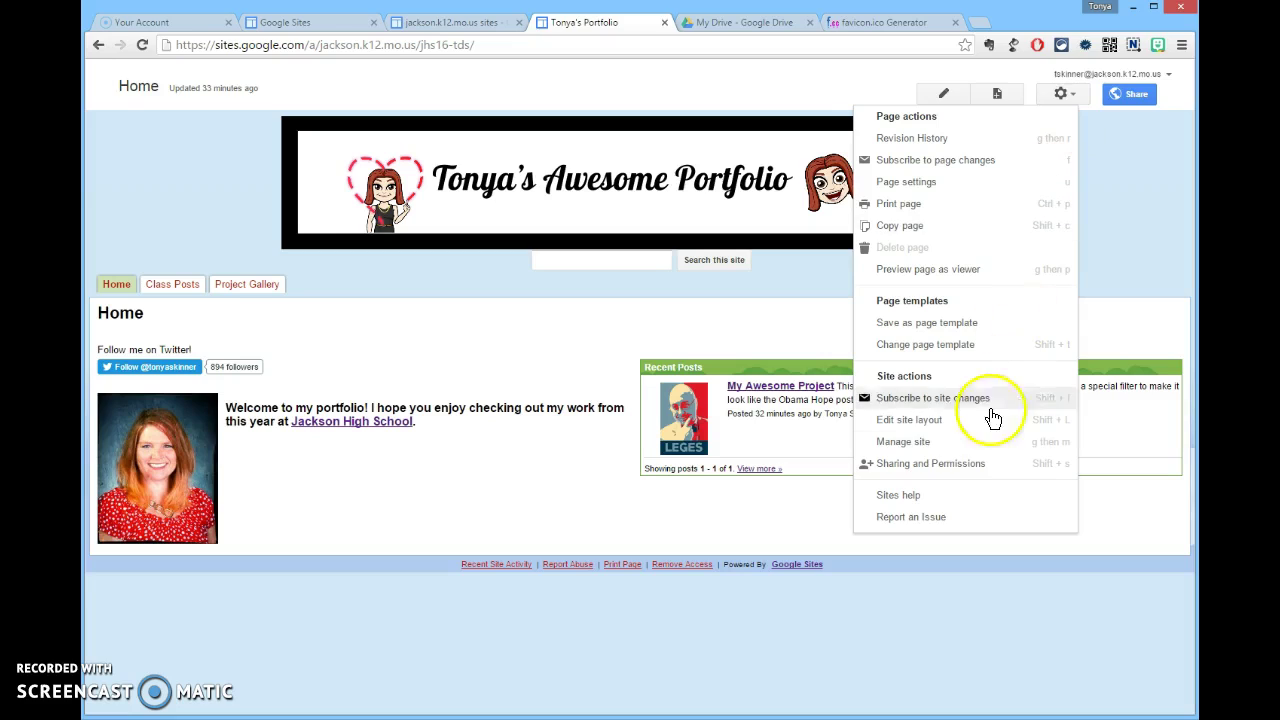
{"action": "left_click", "coordinate": [906, 442]}
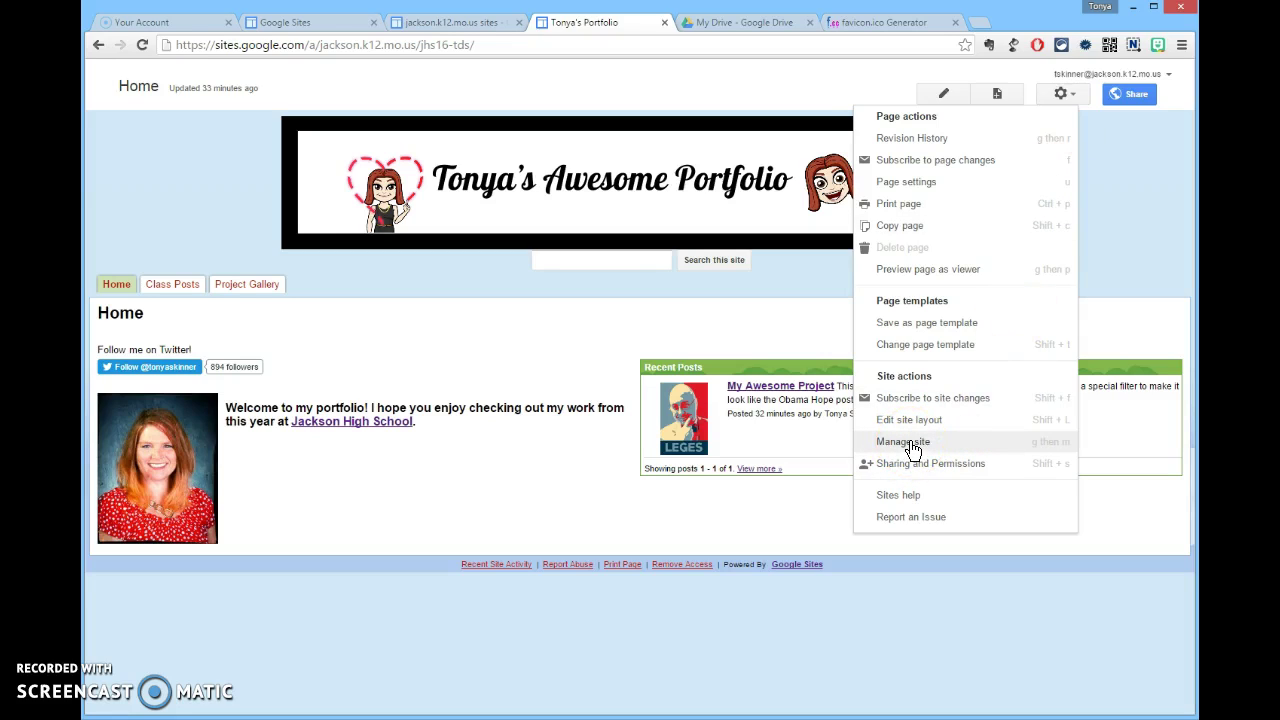
{"action": "left_click", "coordinate": [910, 182]}
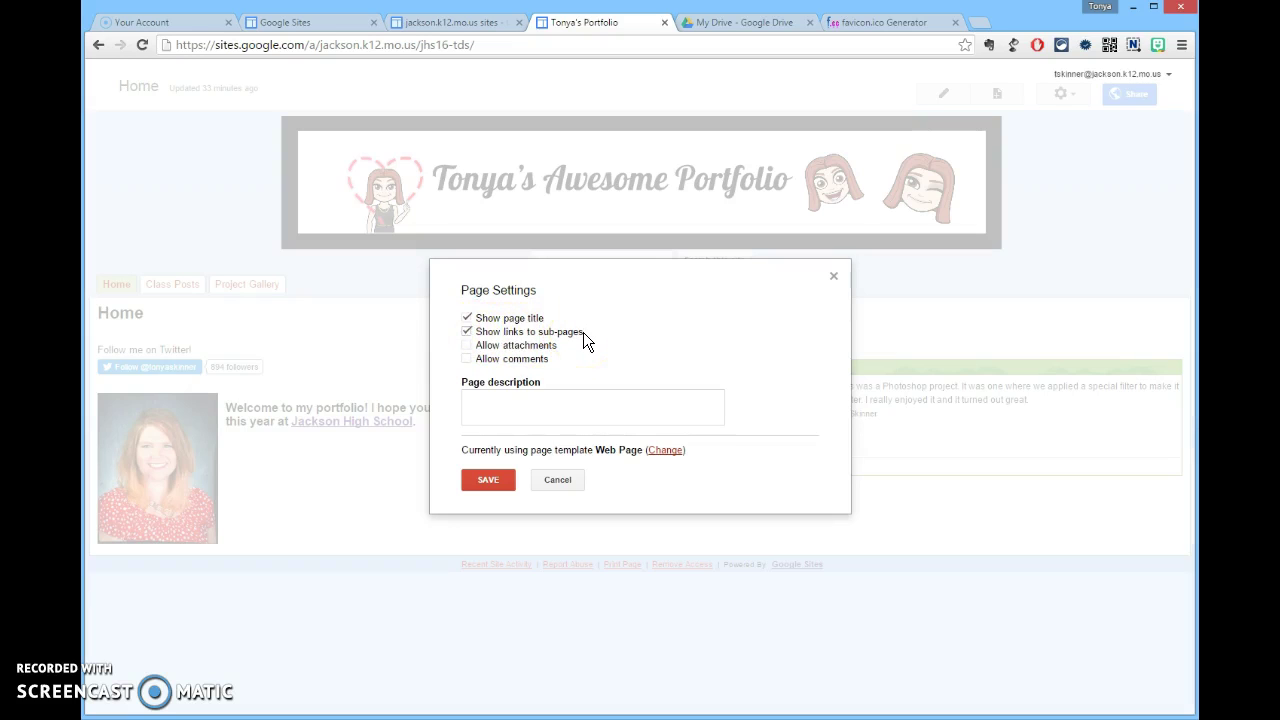
{"action": "left_click", "coordinate": [568, 480]}
Review the Page Settings of the Class Posts page and close them without saving
{"action": "left_click", "coordinate": [176, 286]}
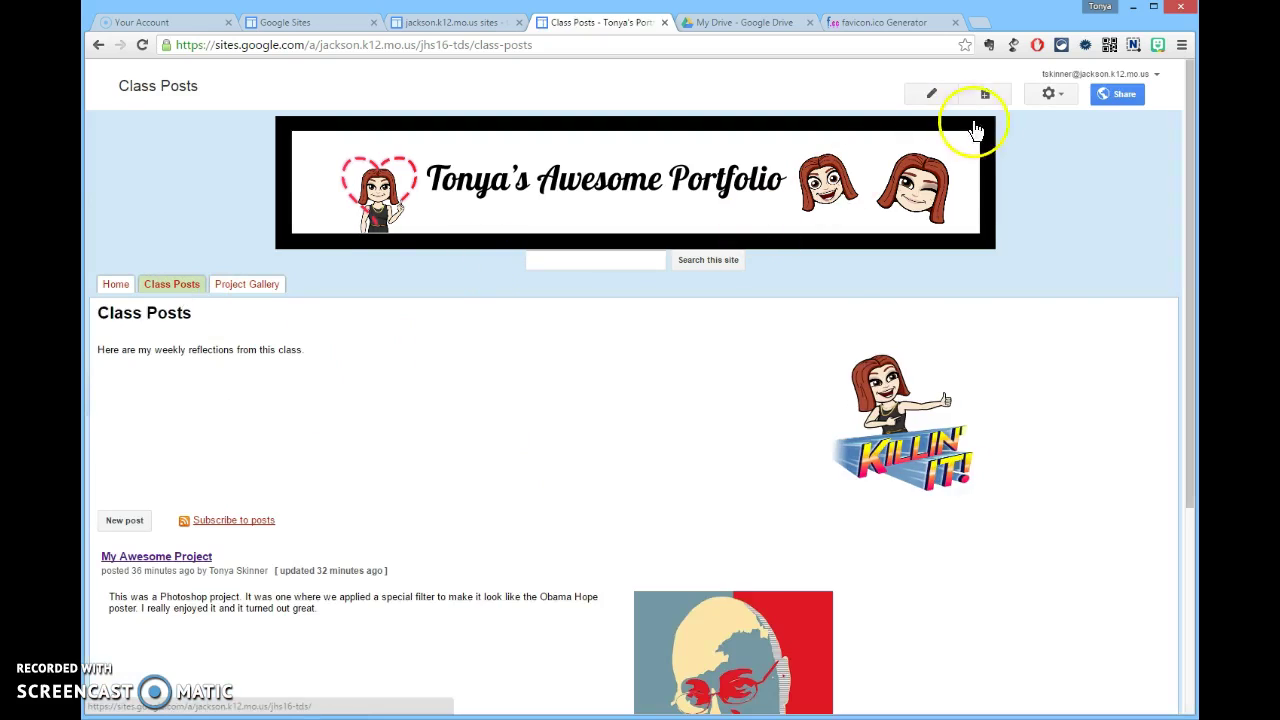
{"action": "left_click", "coordinate": [1049, 93]}
{"action": "left_click", "coordinate": [962, 184]}
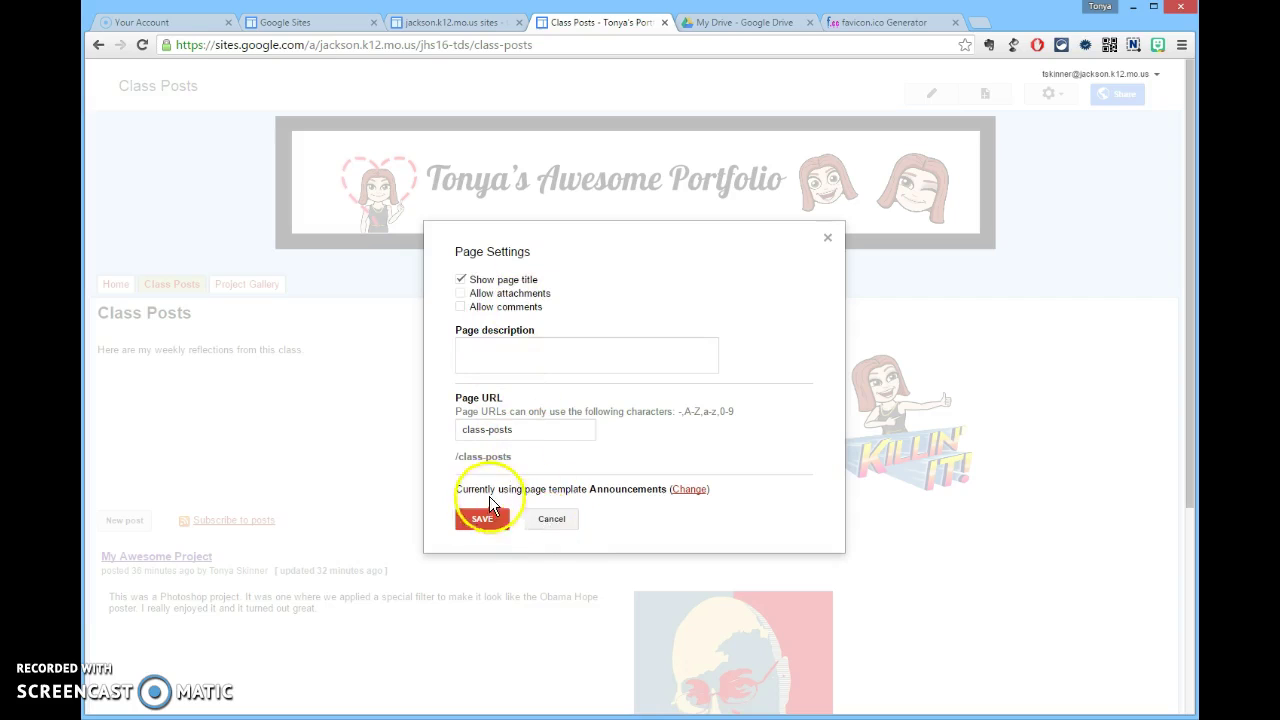
{"action": "left_click", "coordinate": [553, 520]}
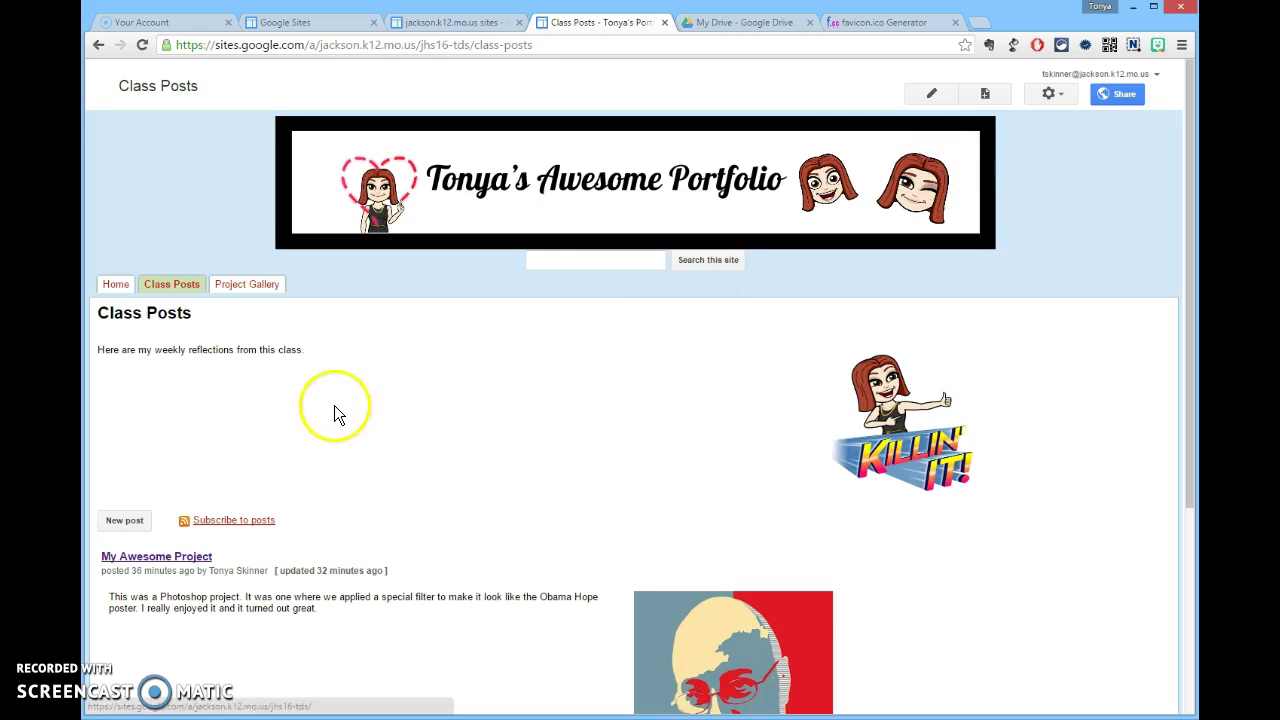
Return to the Home page and open the Themes, Colors, and Fonts settings for managing the site
{"action": "left_click", "coordinate": [116, 285]}
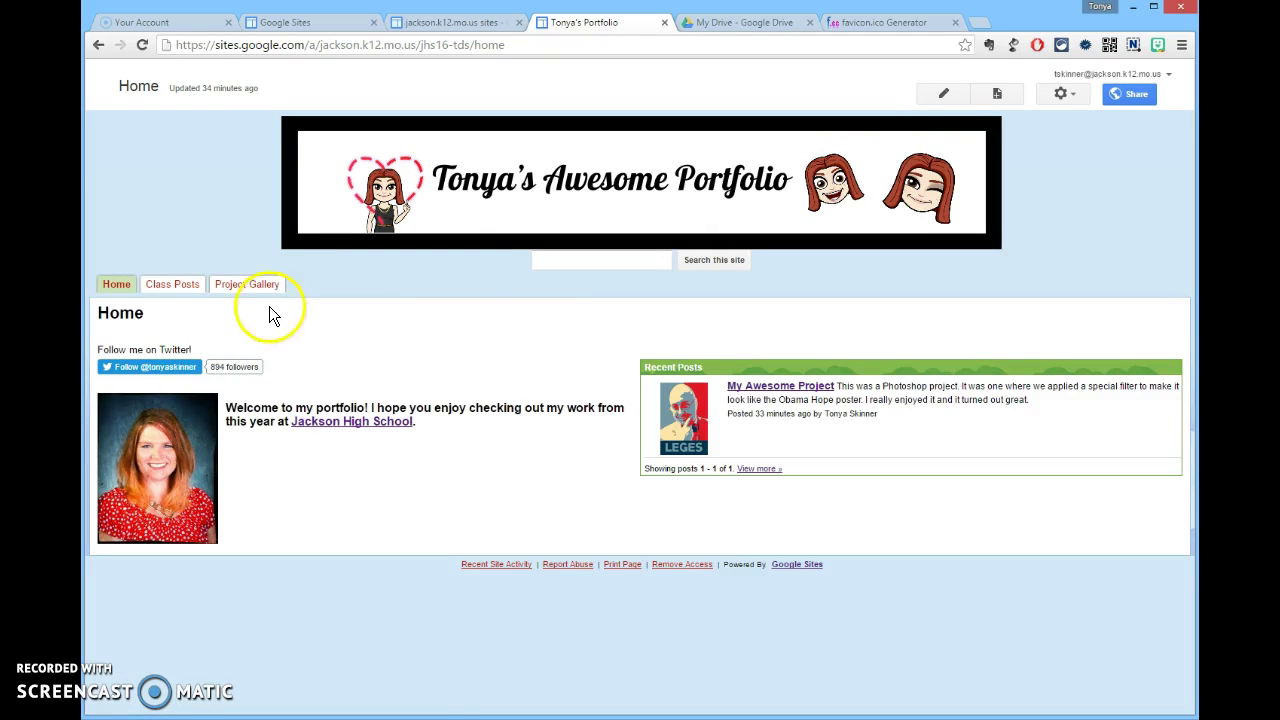
{"action": "left_click", "coordinate": [1061, 93]}
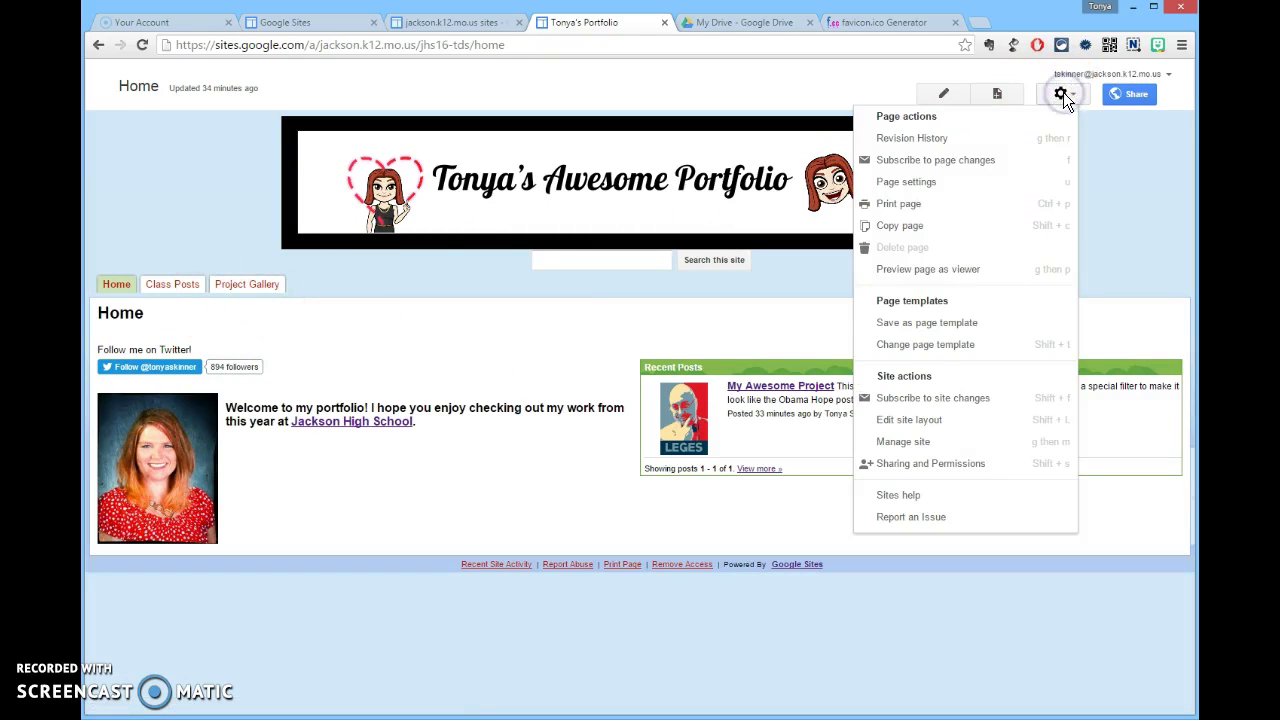
{"action": "left_click", "coordinate": [482, 355]}
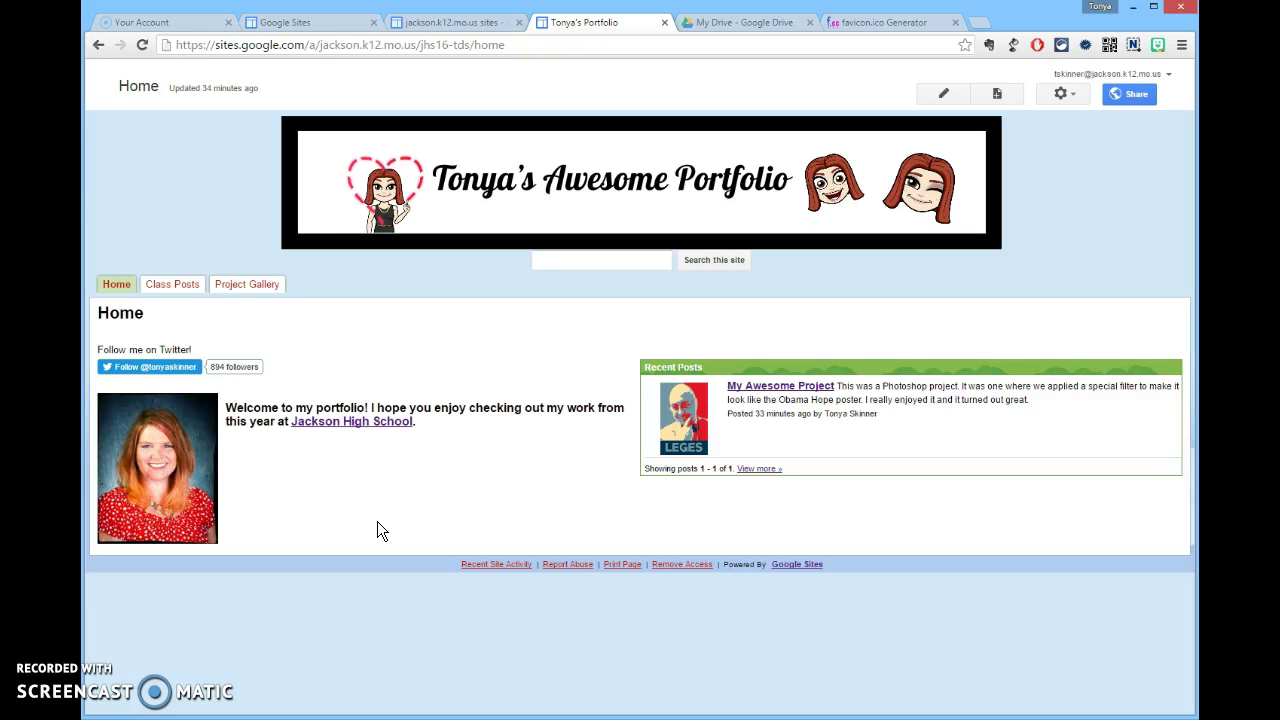
{"action": "left_click", "coordinate": [1062, 94]}
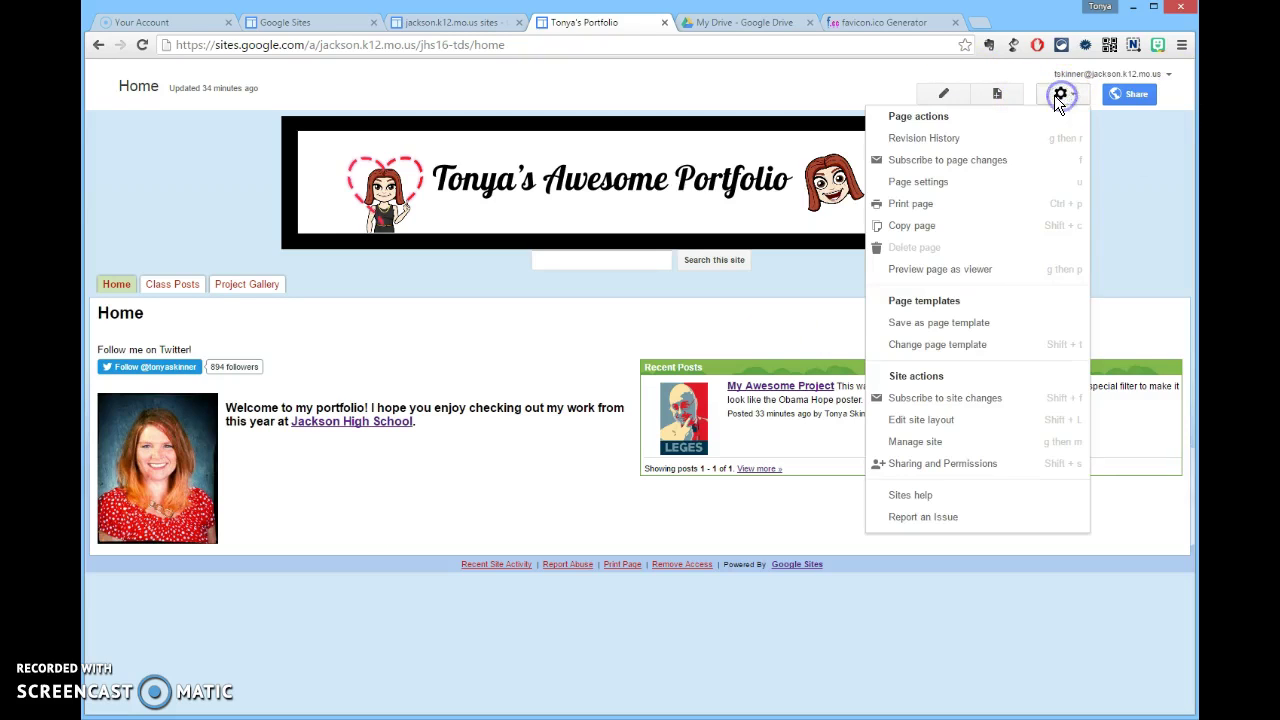
{"action": "left_click", "coordinate": [917, 442]}
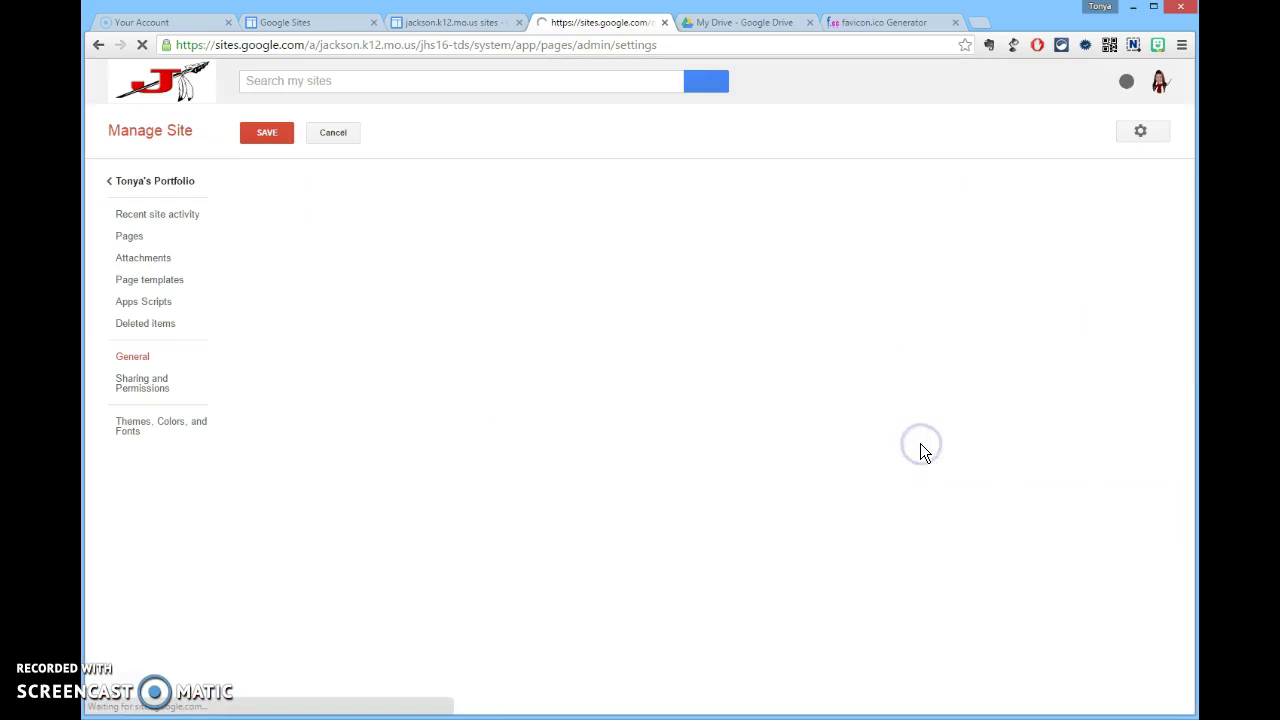
{"action": "left_click", "coordinate": [130, 432]}
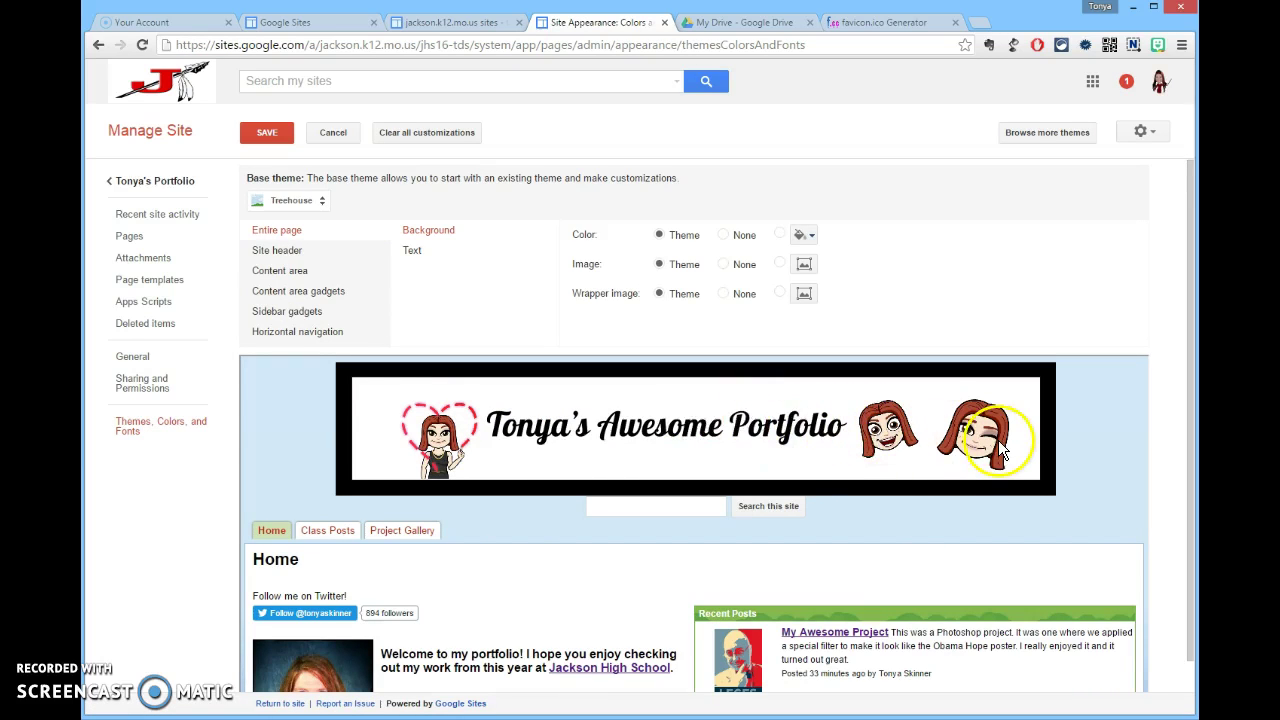
Look through the available base themes and close the list without choosing another one
{"action": "left_click", "coordinate": [290, 201]}
{"action": "left_click_drag", "start_coordinate": [384, 337], "coordinate": [394, 484]}
{"action": "left_click", "coordinate": [660, 147]}
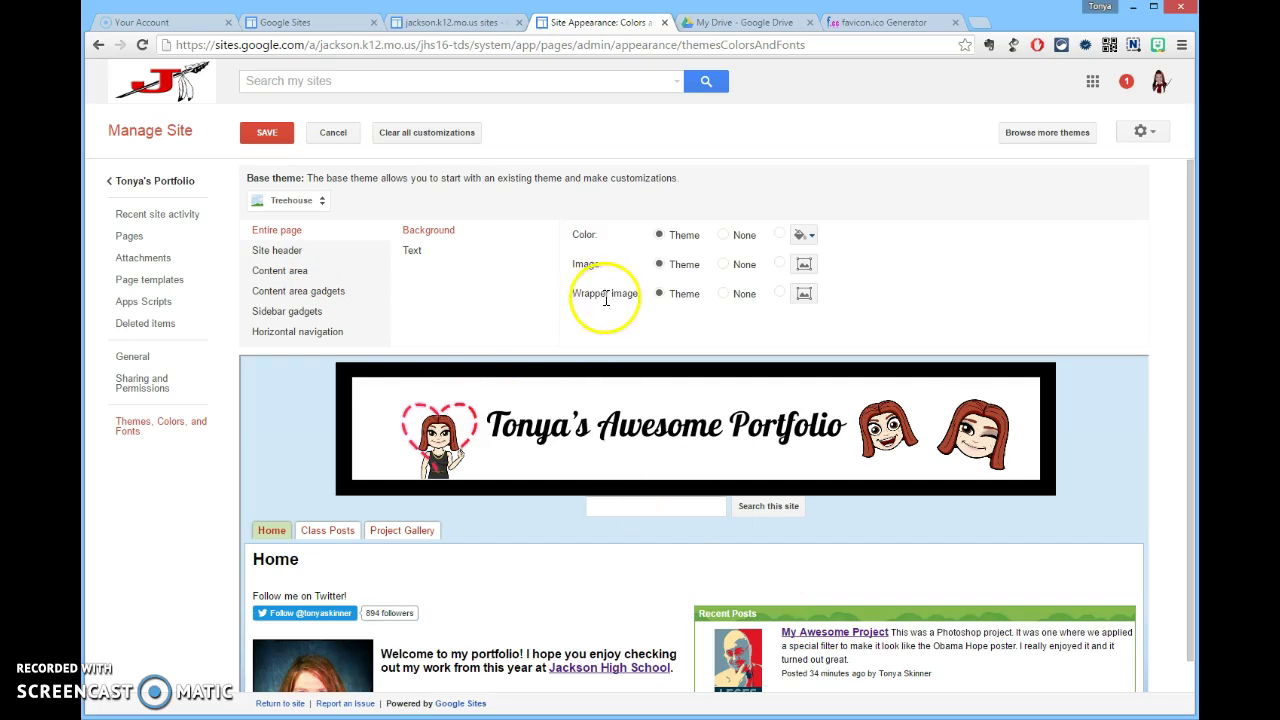
Try to choose a custom wrapper image for the entire page's background, cancel the selection and restore the Theme option
{"action": "left_click", "coordinate": [659, 294]}
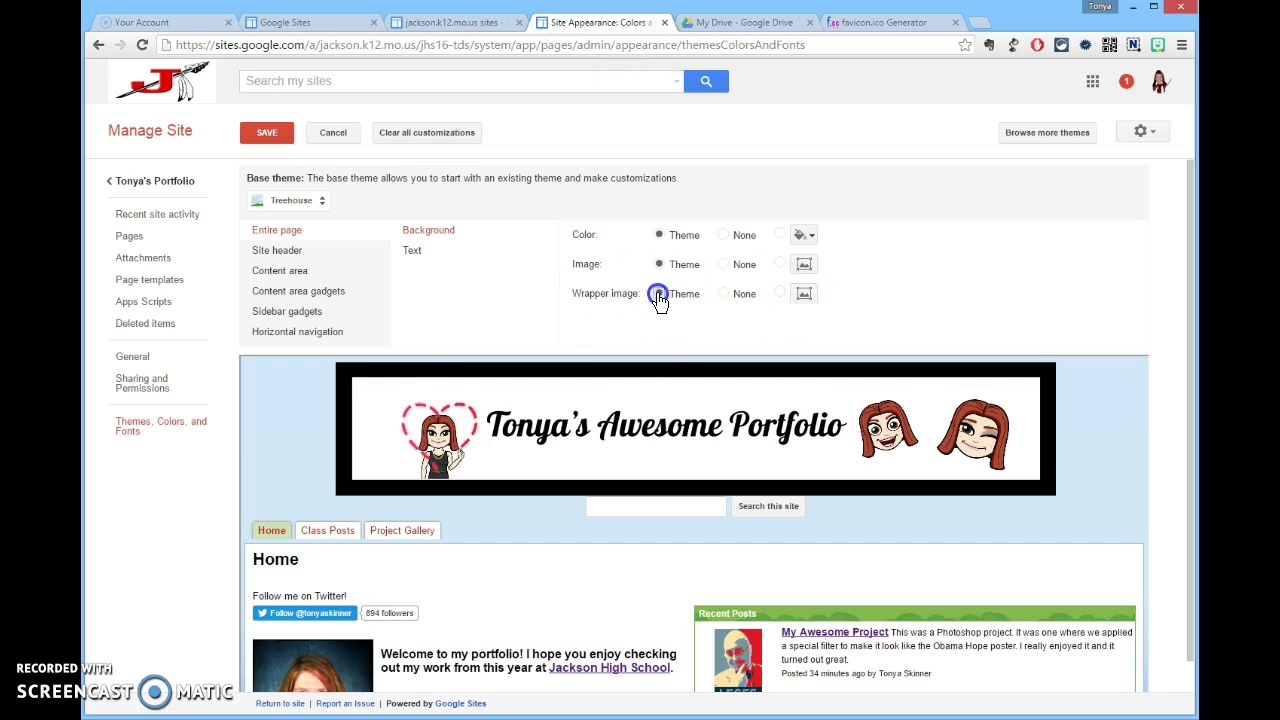
{"action": "left_click", "coordinate": [799, 295]}
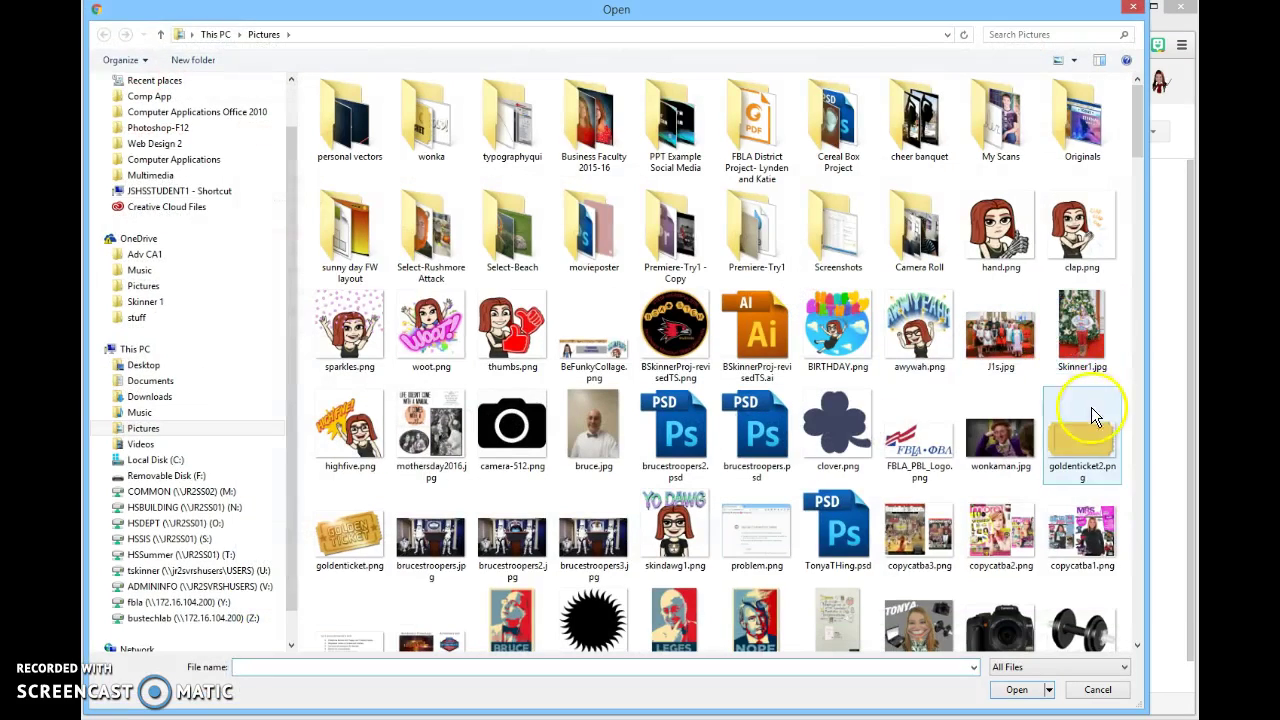
{"action": "left_click", "coordinate": [1132, 9]}
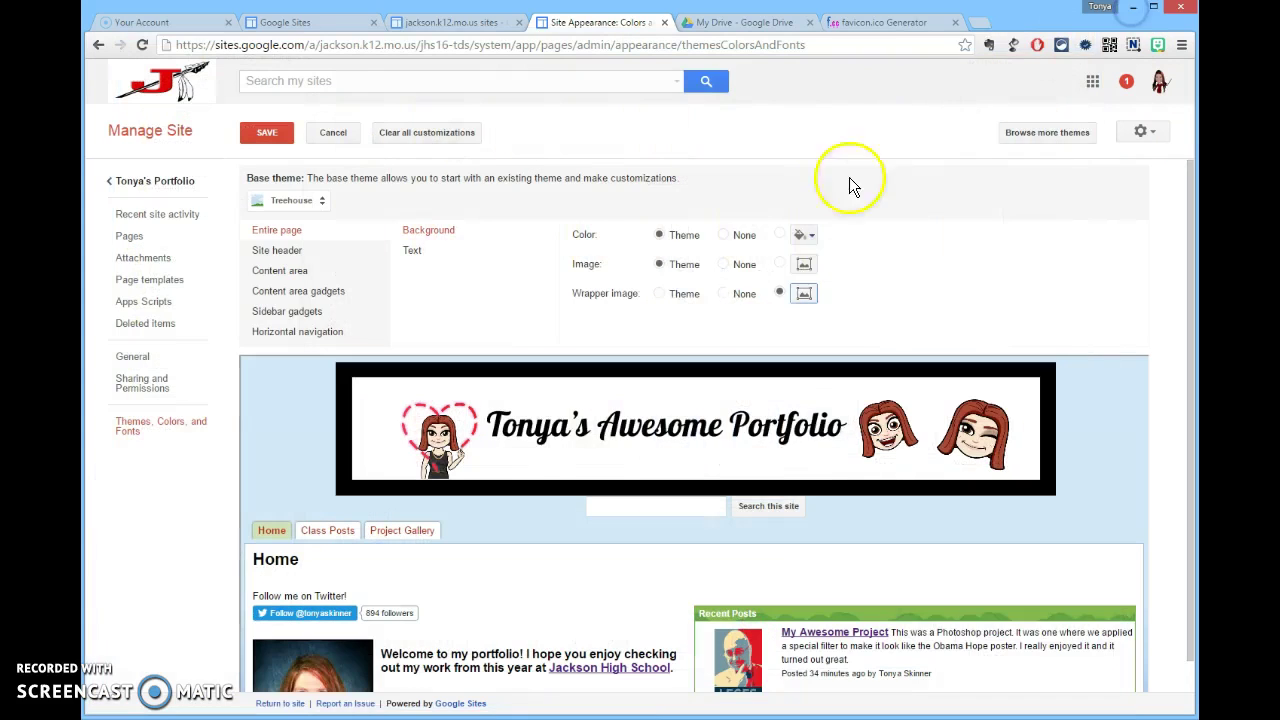
{"action": "left_click", "coordinate": [659, 294]}
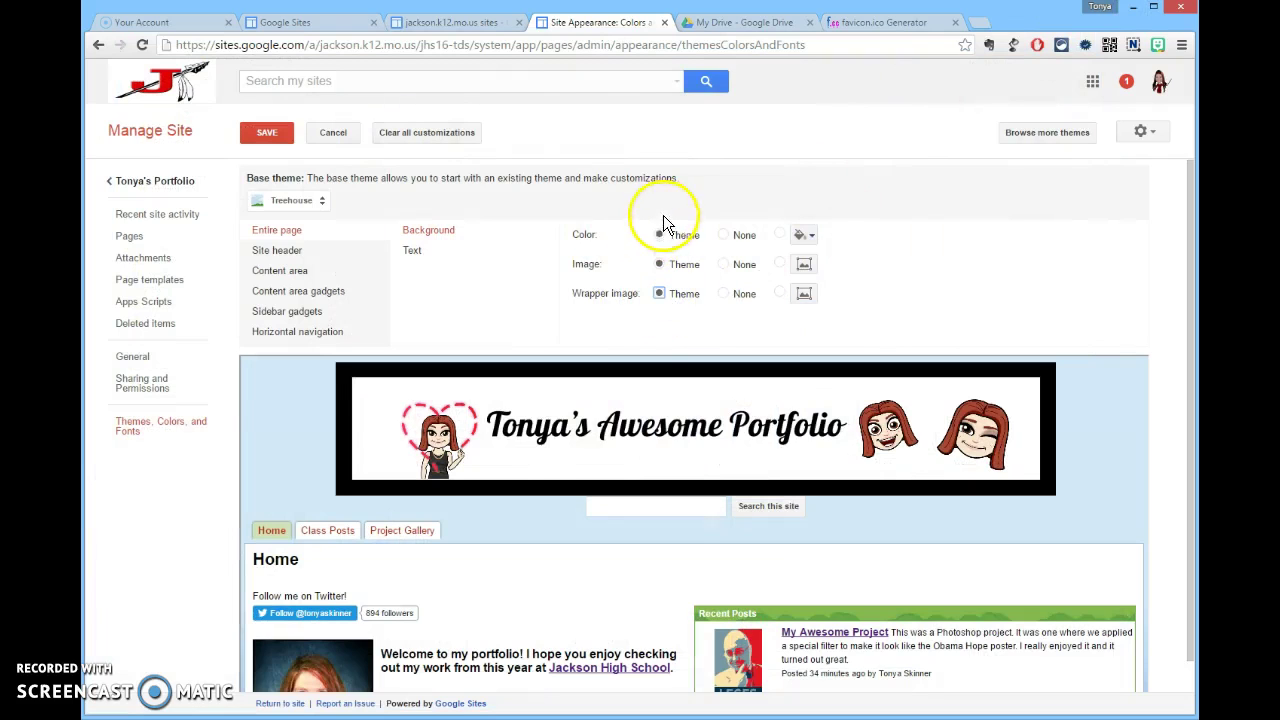
Set the entire page's text to the Aubrey font at a size of 12 pt
{"action": "left_click", "coordinate": [414, 252]}
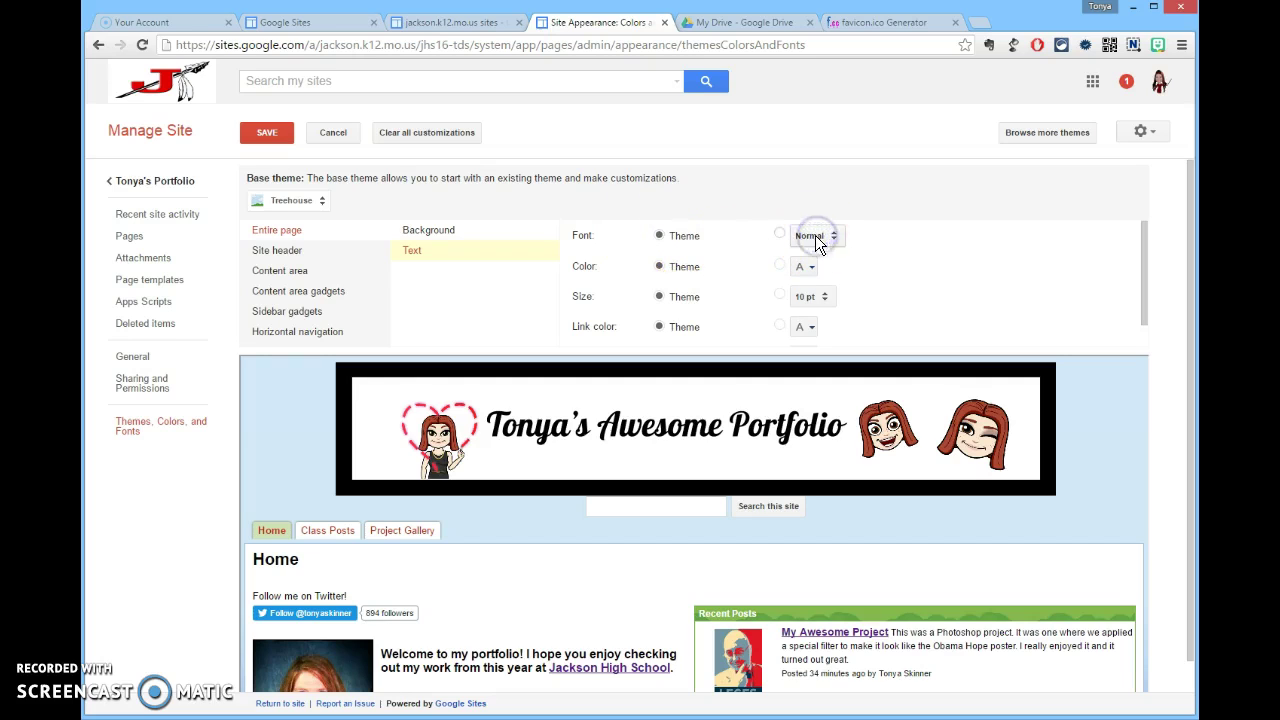
{"action": "left_click", "coordinate": [782, 235]}
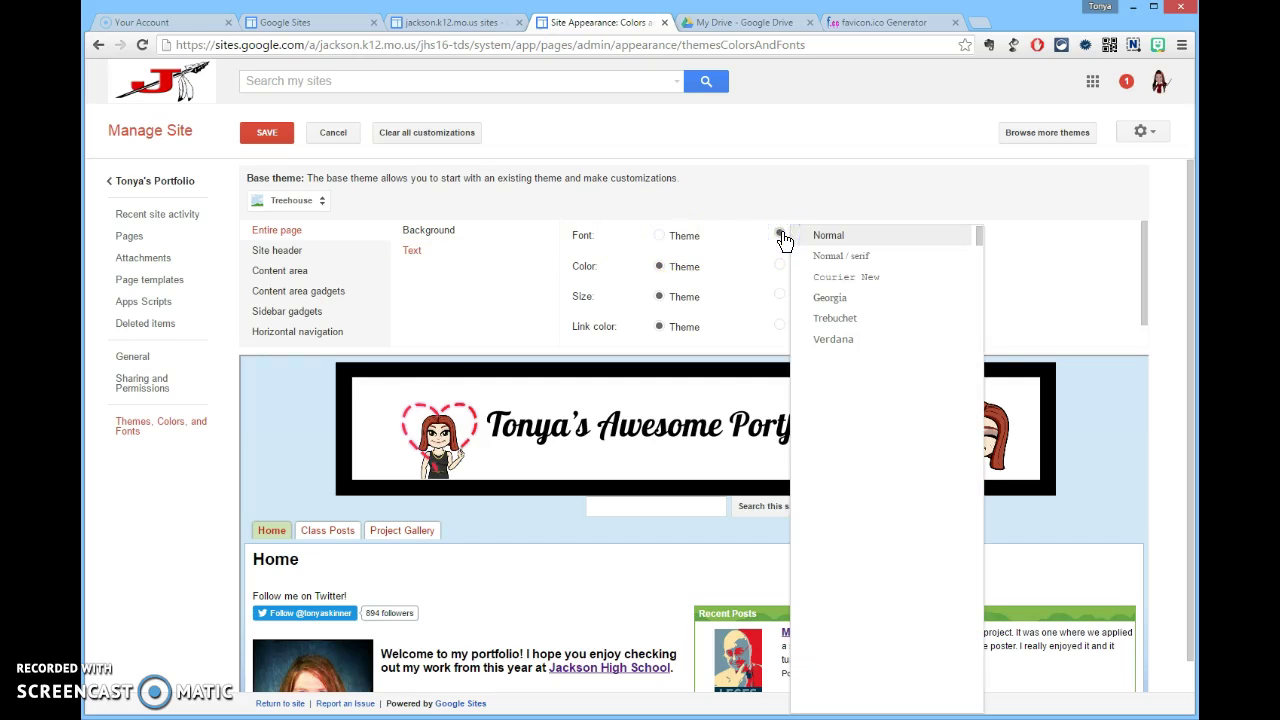
{"action": "left_click", "coordinate": [810, 236]}
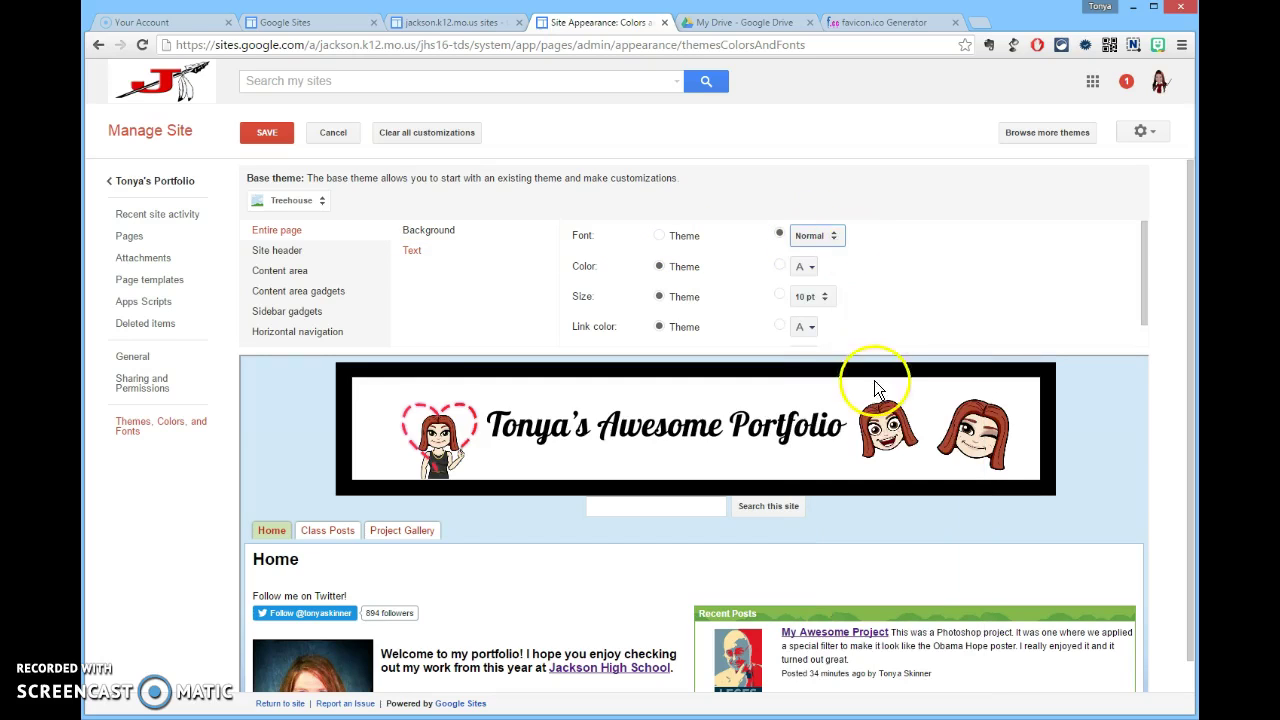
{"action": "left_click", "coordinate": [810, 238]}
{"action": "left_click_drag", "start_coordinate": [979, 236], "coordinate": [993, 273]}
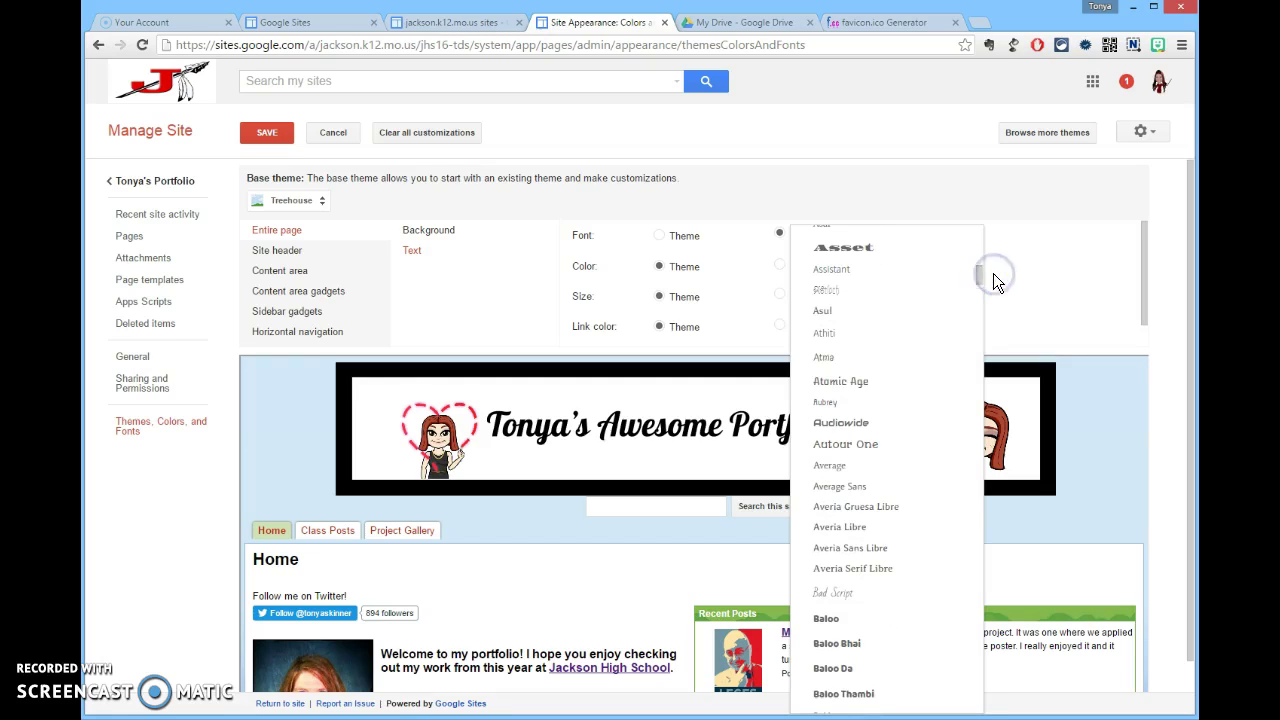
{"action": "left_click", "coordinate": [836, 405]}
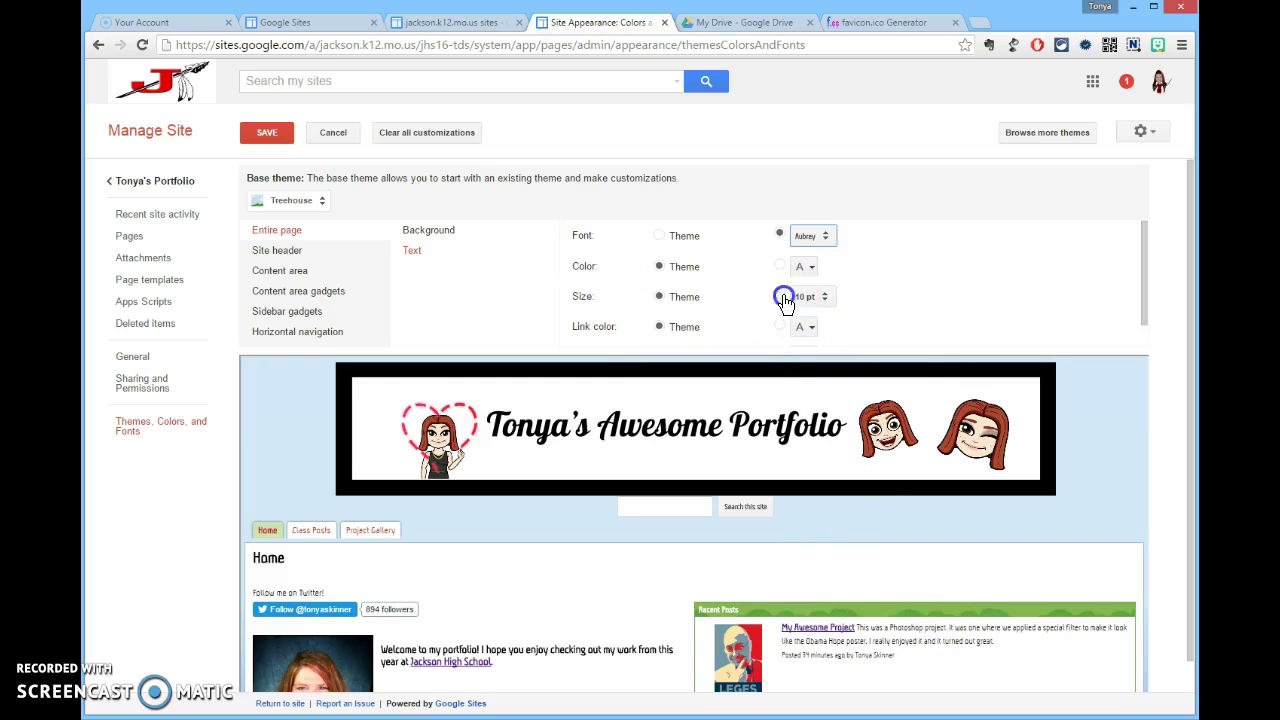
{"action": "left_click", "coordinate": [816, 298]}
{"action": "left_click", "coordinate": [827, 318]}
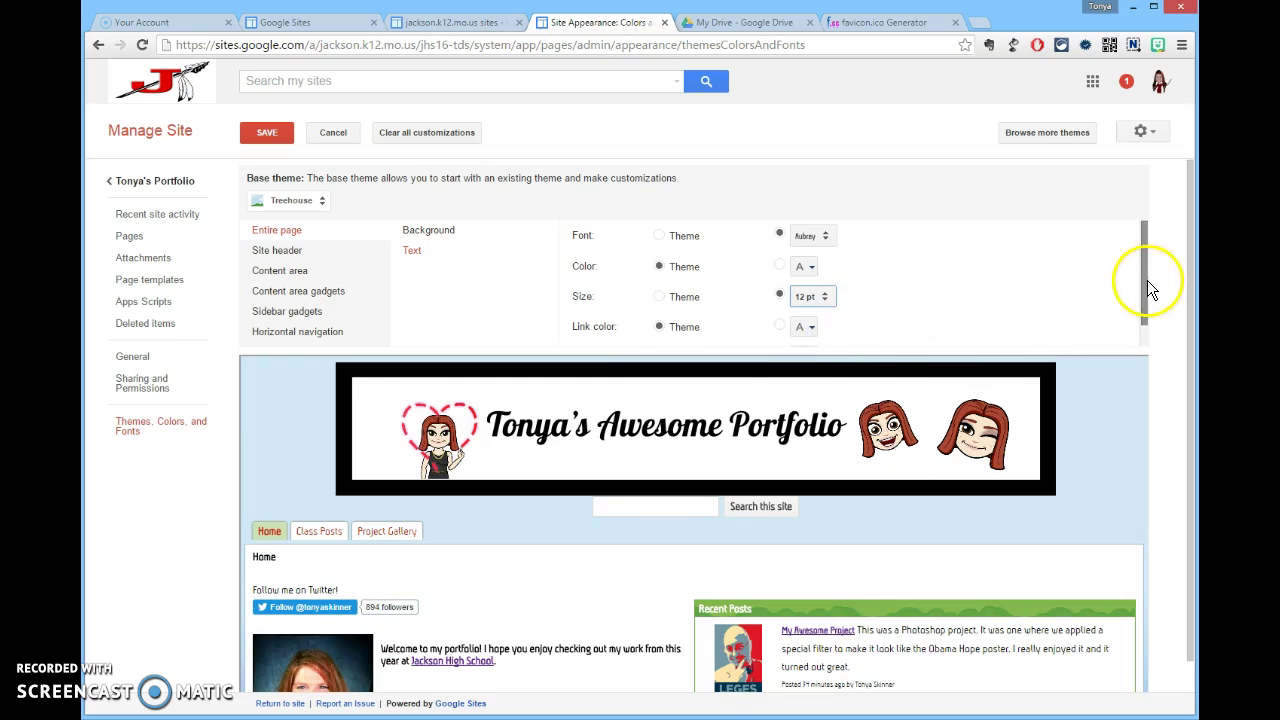
Set the entire page's visited link color to a custom medium blue
{"action": "left_click_drag", "start_coordinate": [1143, 289], "coordinate": [1149, 316]}
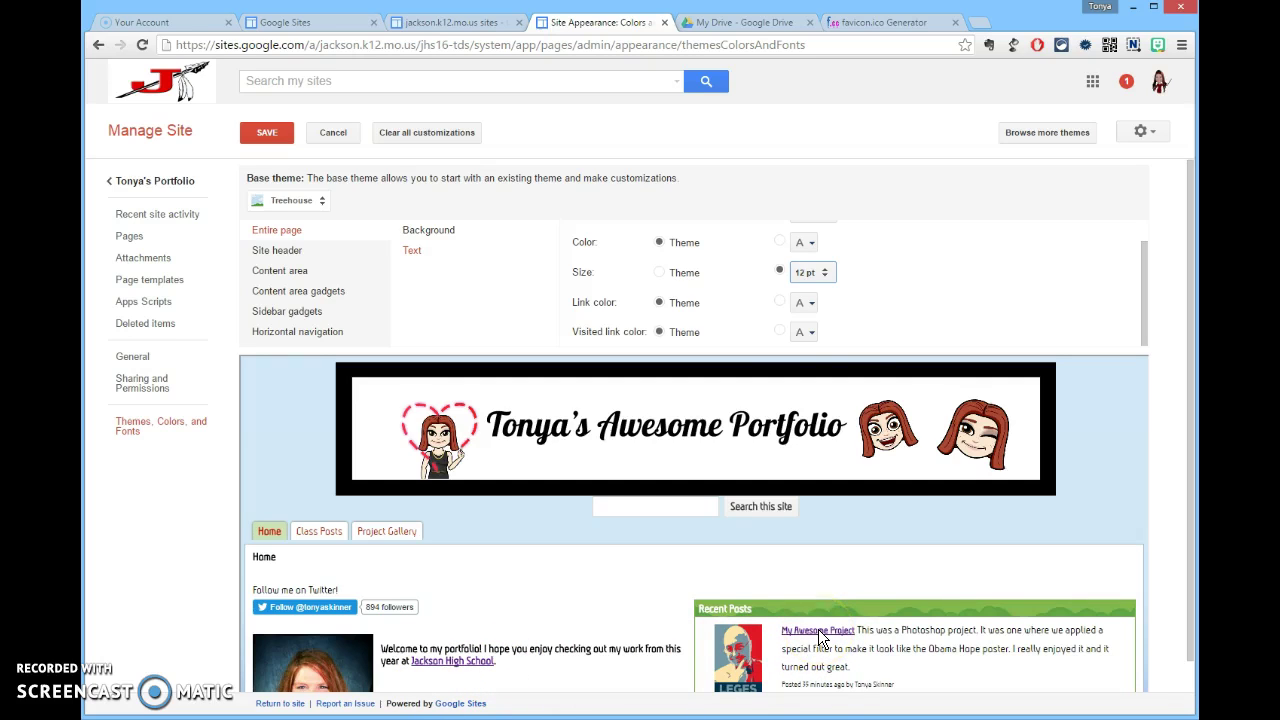
{"action": "left_click", "coordinate": [782, 335]}
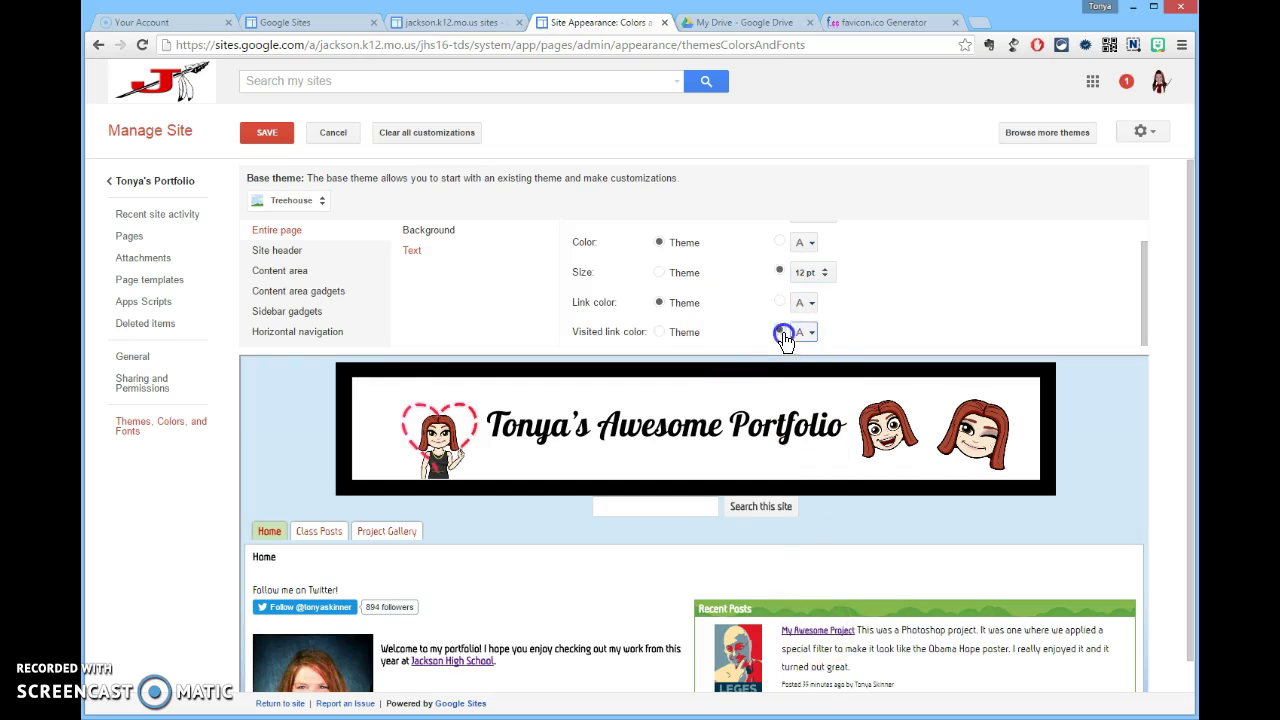
{"action": "left_click", "coordinate": [799, 334]}
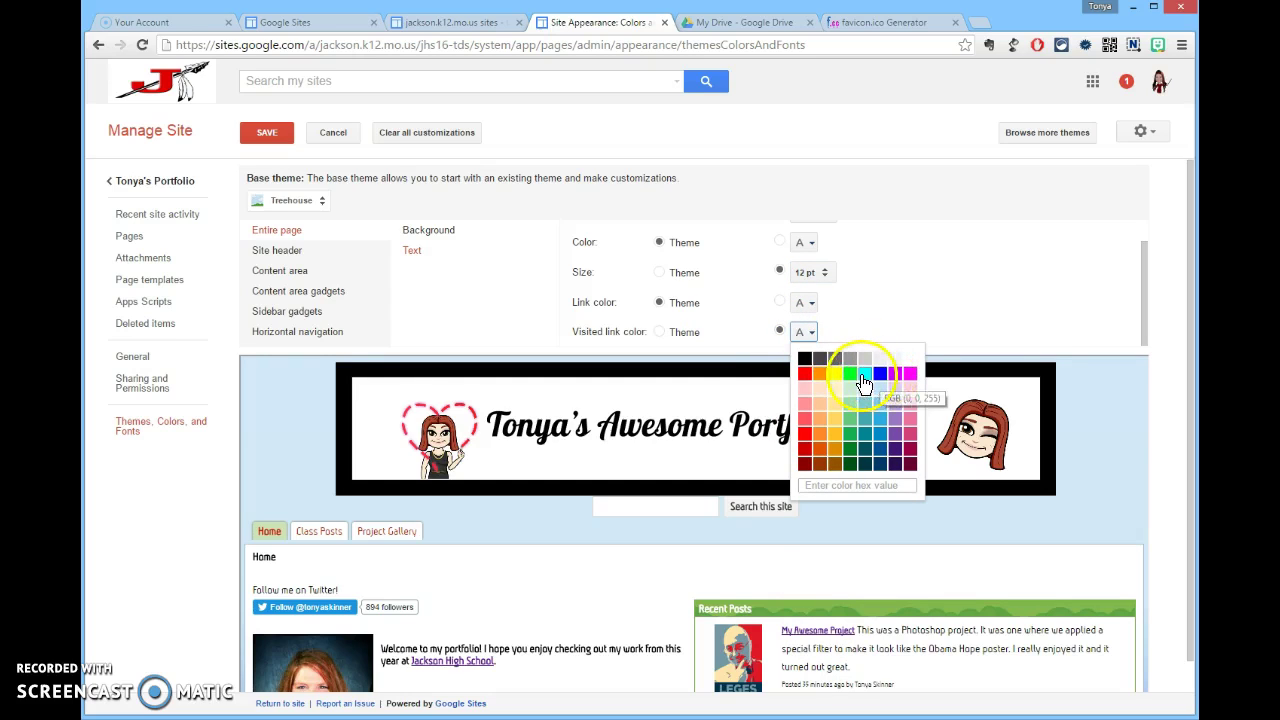
{"action": "left_click", "coordinate": [884, 425]}
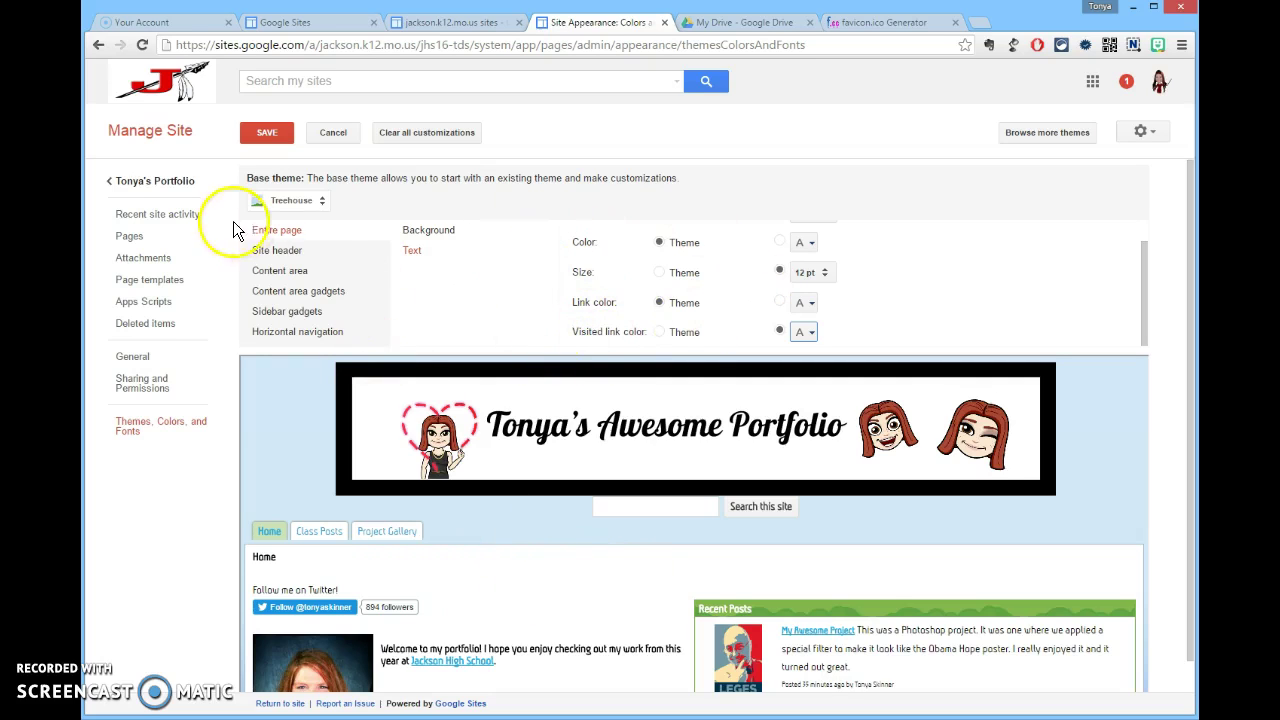
Examine the customization options for the site header, content area, content area gadgets, sidebar gadgets and horizontal navigation
{"action": "left_click", "coordinate": [281, 256]}
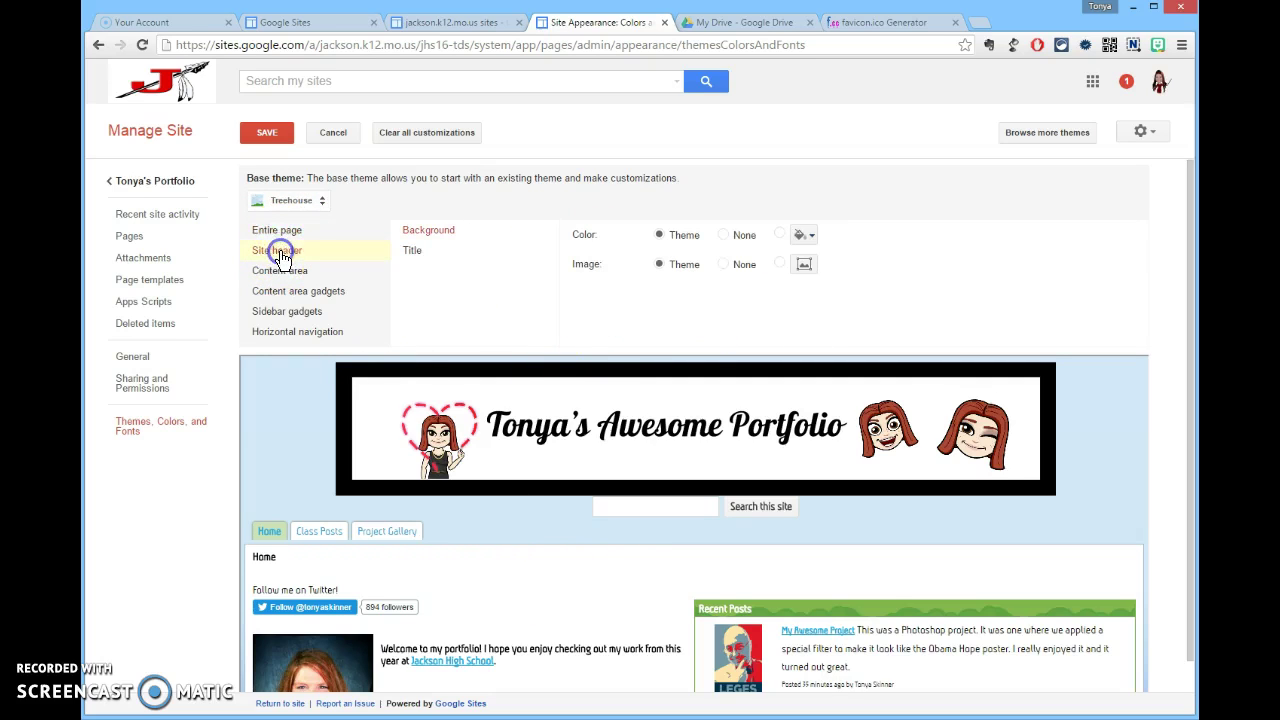
{"action": "left_click", "coordinate": [283, 259]}
{"action": "left_click", "coordinate": [432, 234]}
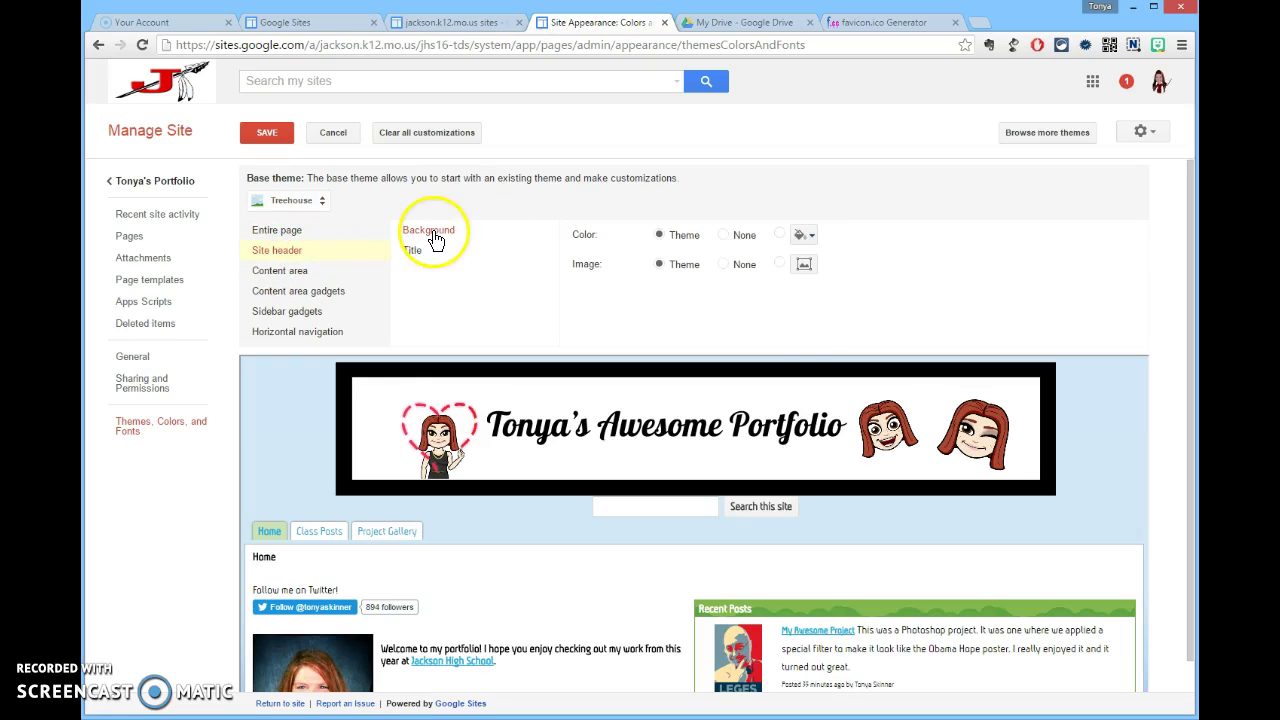
{"action": "left_click", "coordinate": [414, 251]}
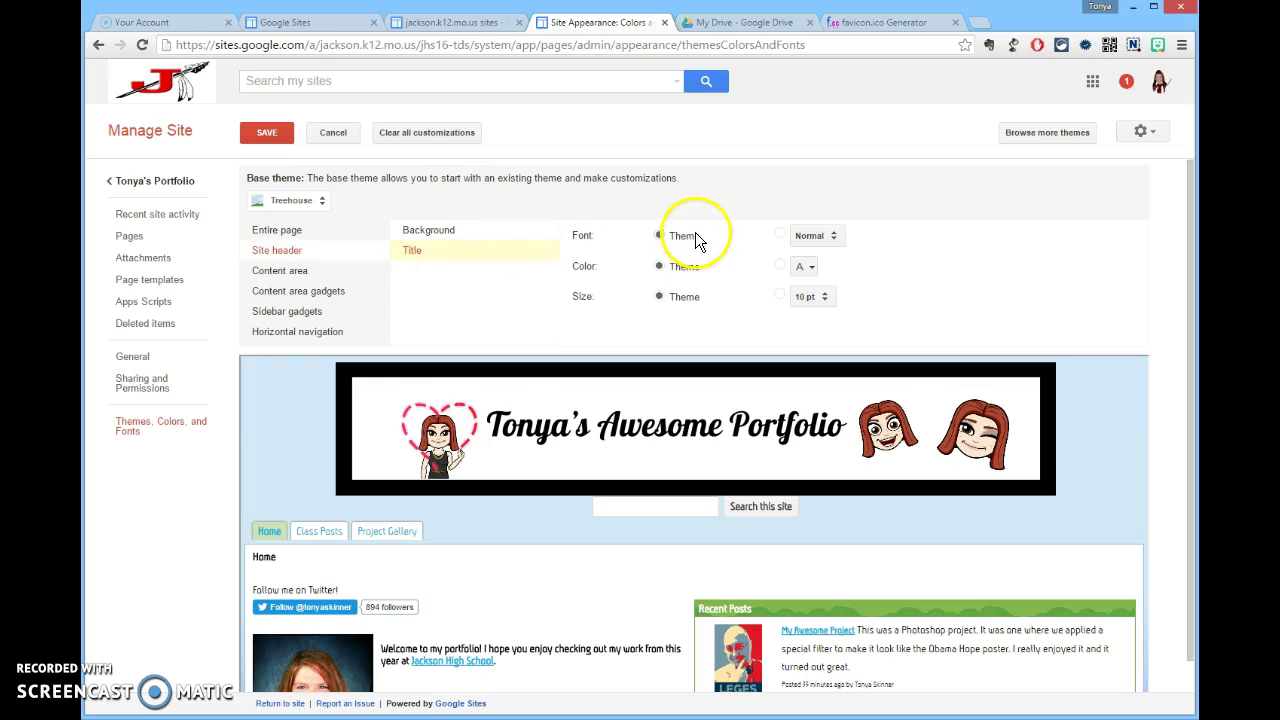
{"action": "left_click", "coordinate": [300, 273]}
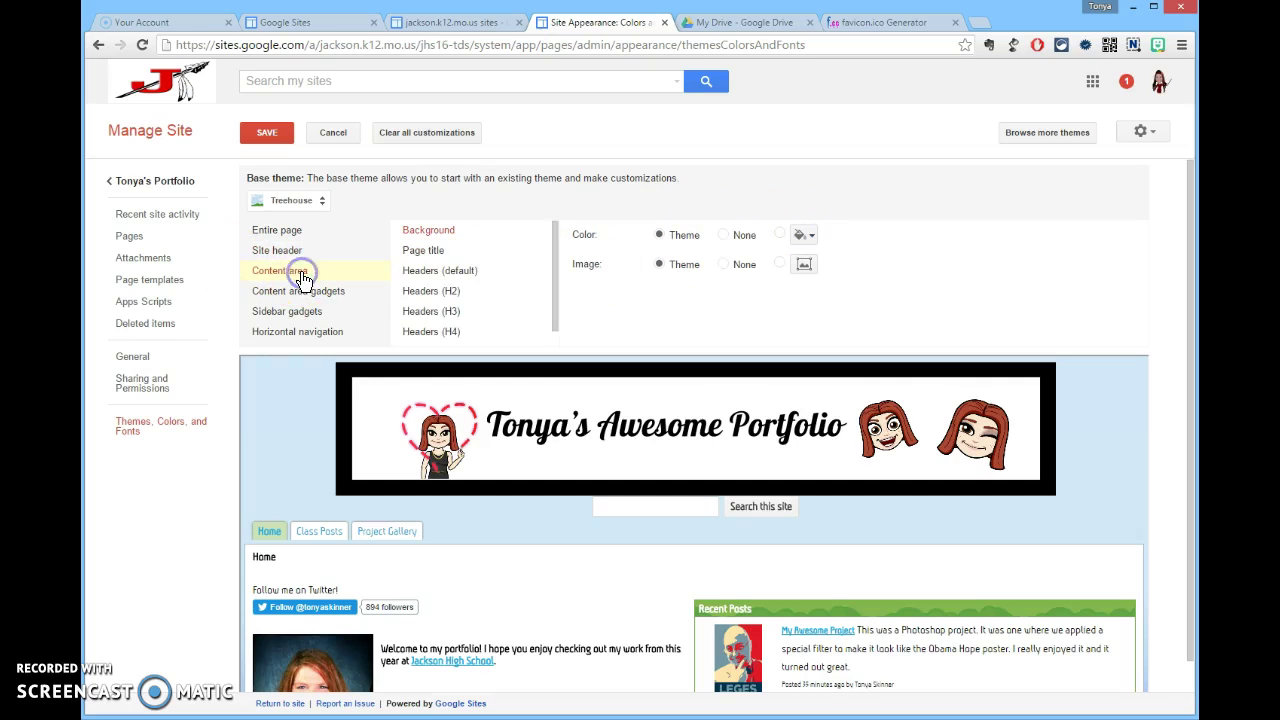
{"action": "left_click_drag", "start_coordinate": [553, 289], "coordinate": [563, 243]}
{"action": "left_click", "coordinate": [300, 291]}
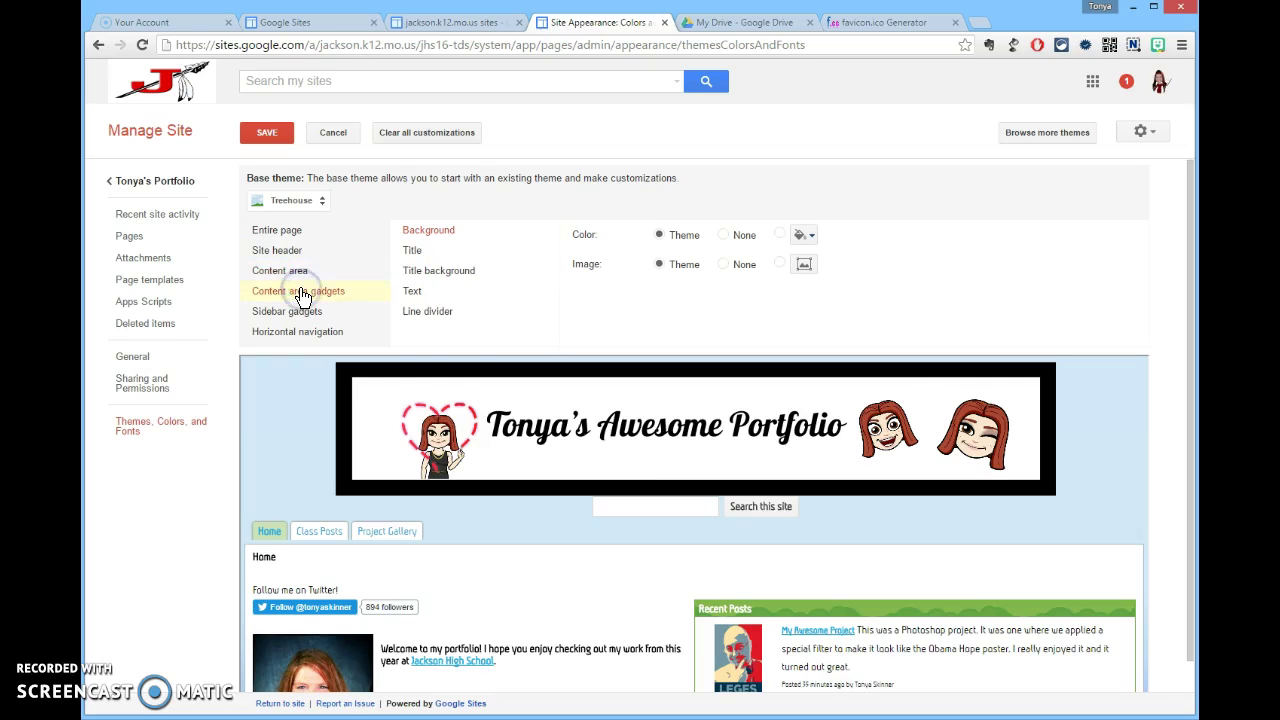
{"action": "left_click", "coordinate": [286, 313]}
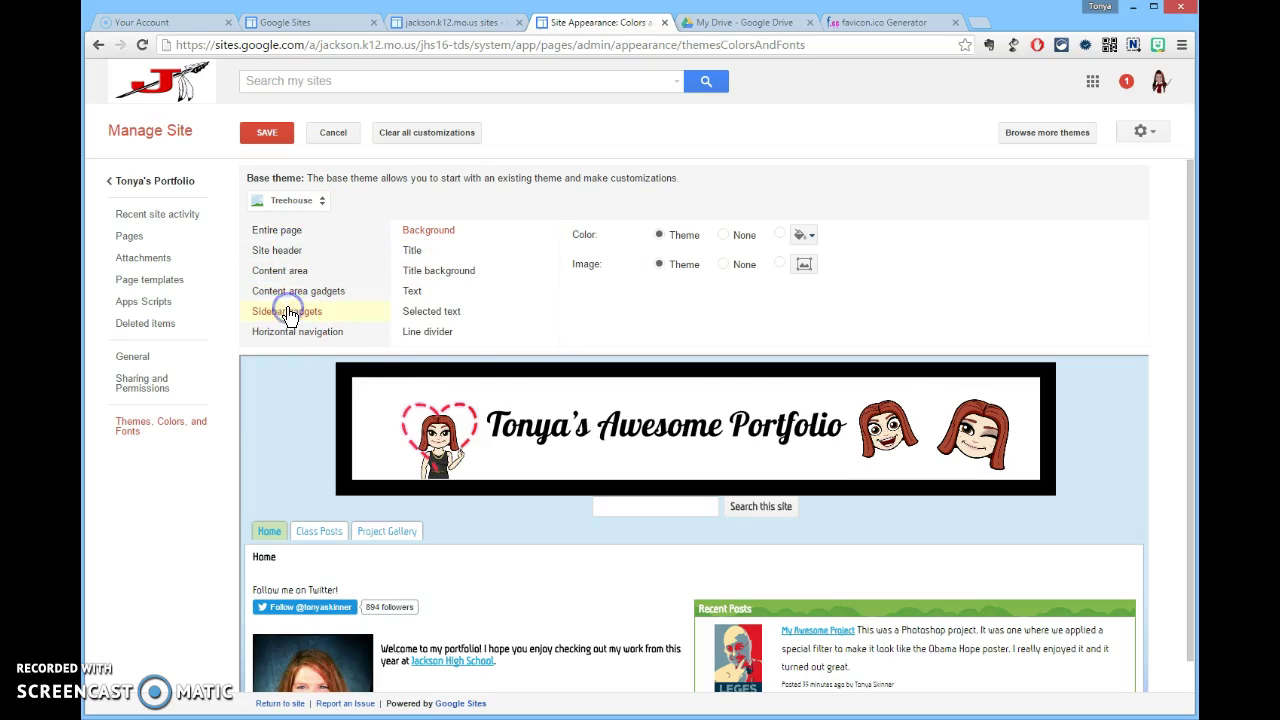
{"action": "left_click", "coordinate": [294, 334]}
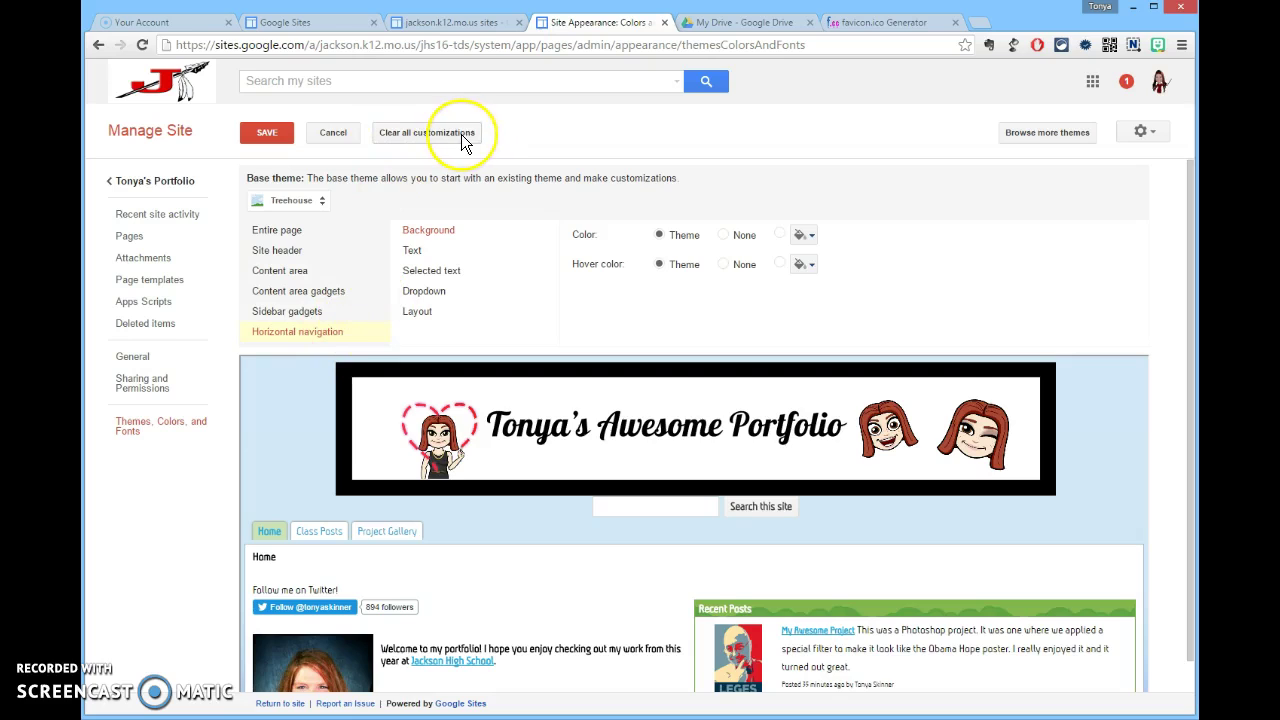
{"action": "left_click", "coordinate": [584, 525]}
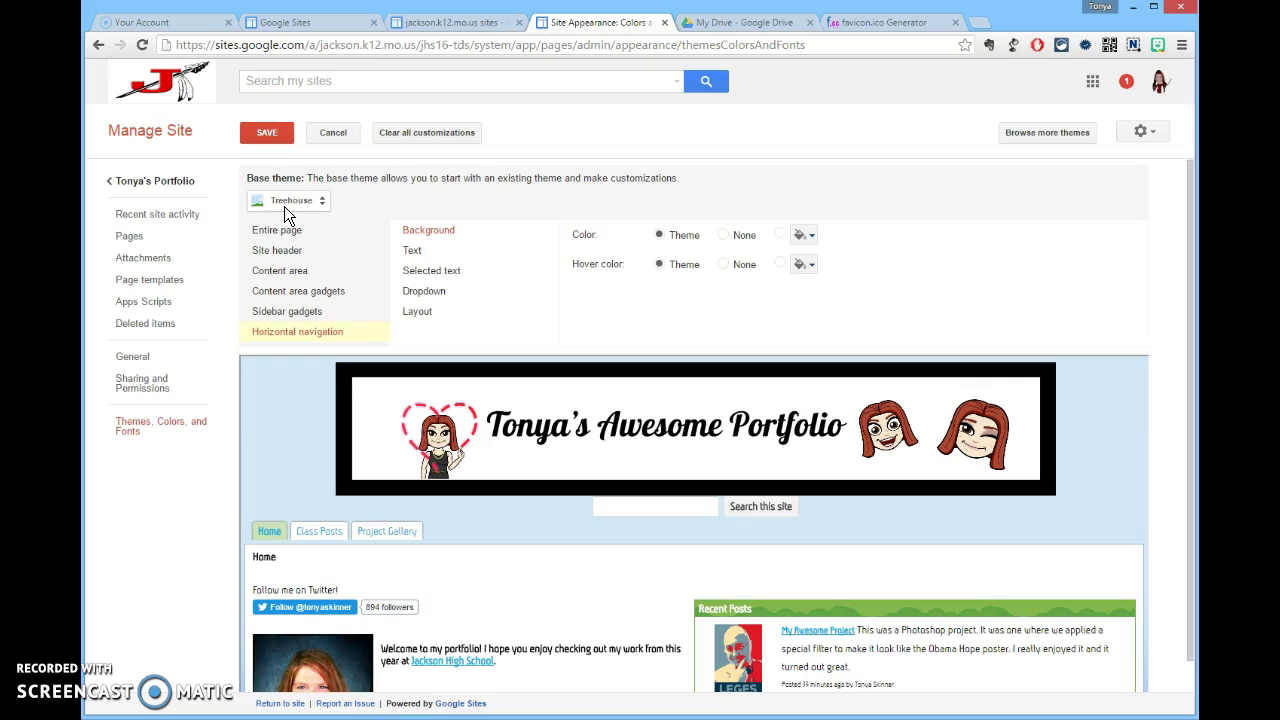
Try the public Company Website template as the site's theme, preview it on the portfolio and discard the appearance changes
{"action": "left_click", "coordinate": [283, 233]}
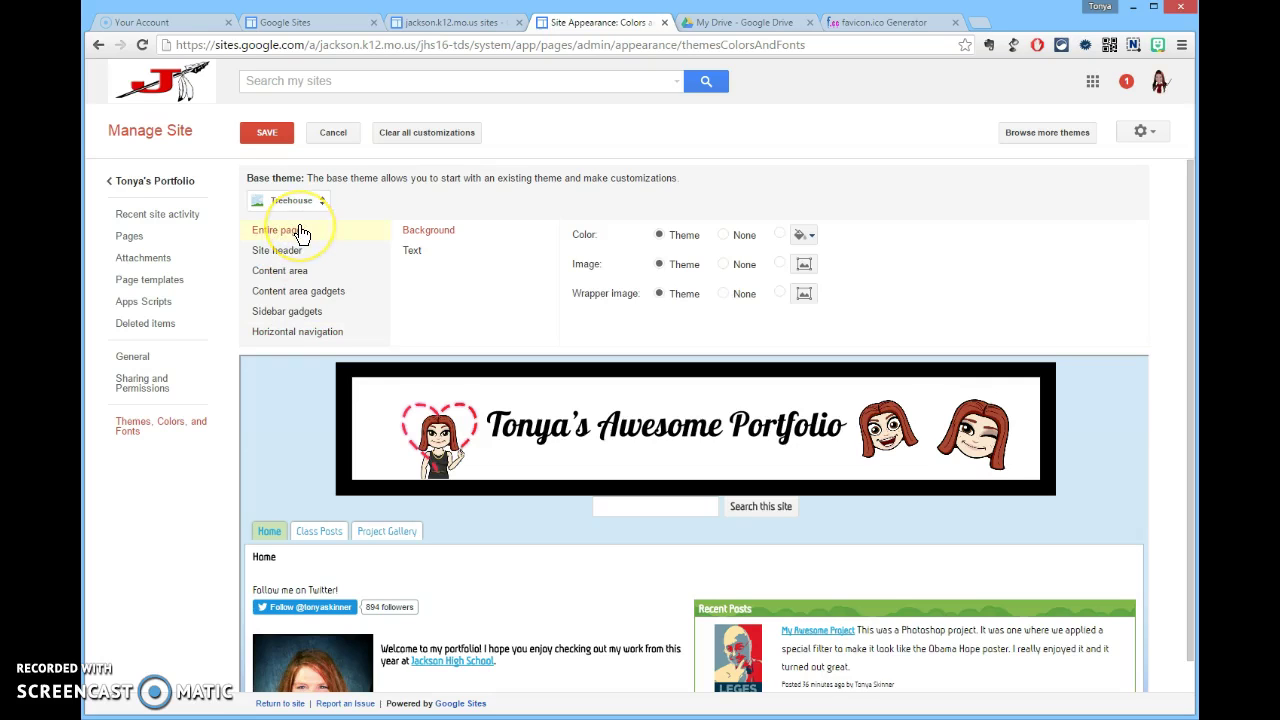
{"action": "left_click", "coordinate": [1053, 133]}
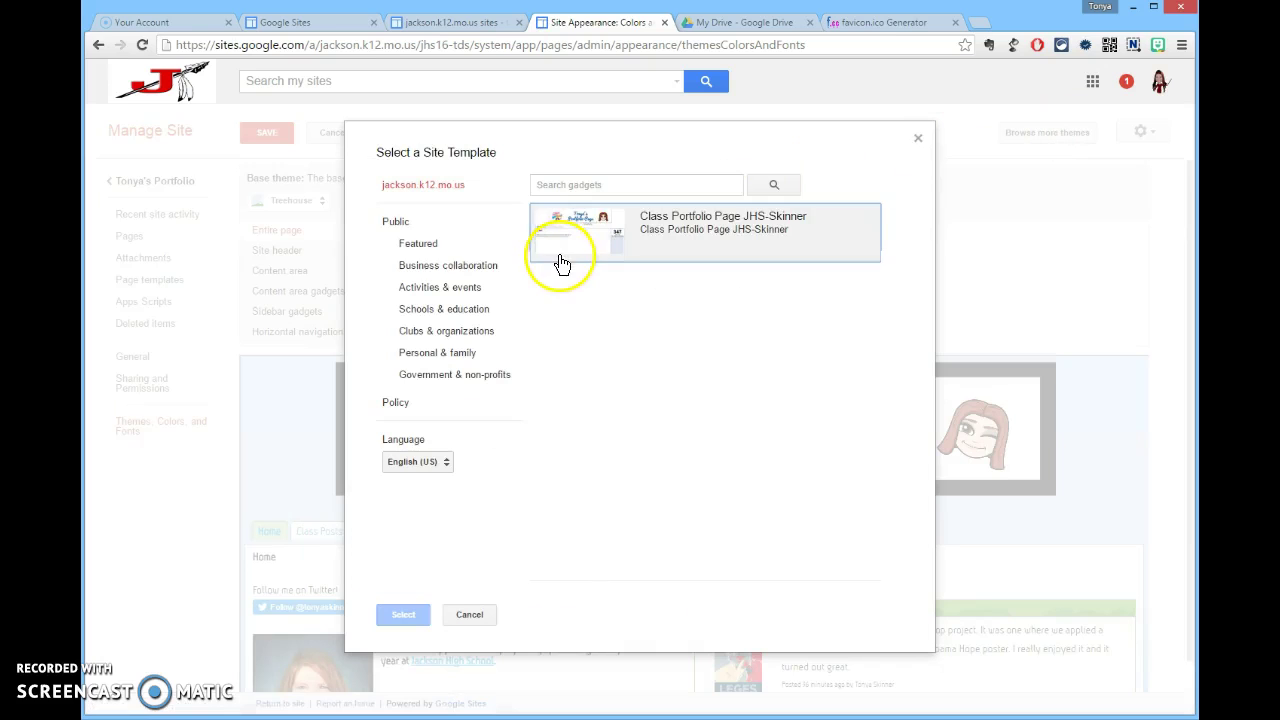
{"action": "left_click", "coordinate": [395, 222]}
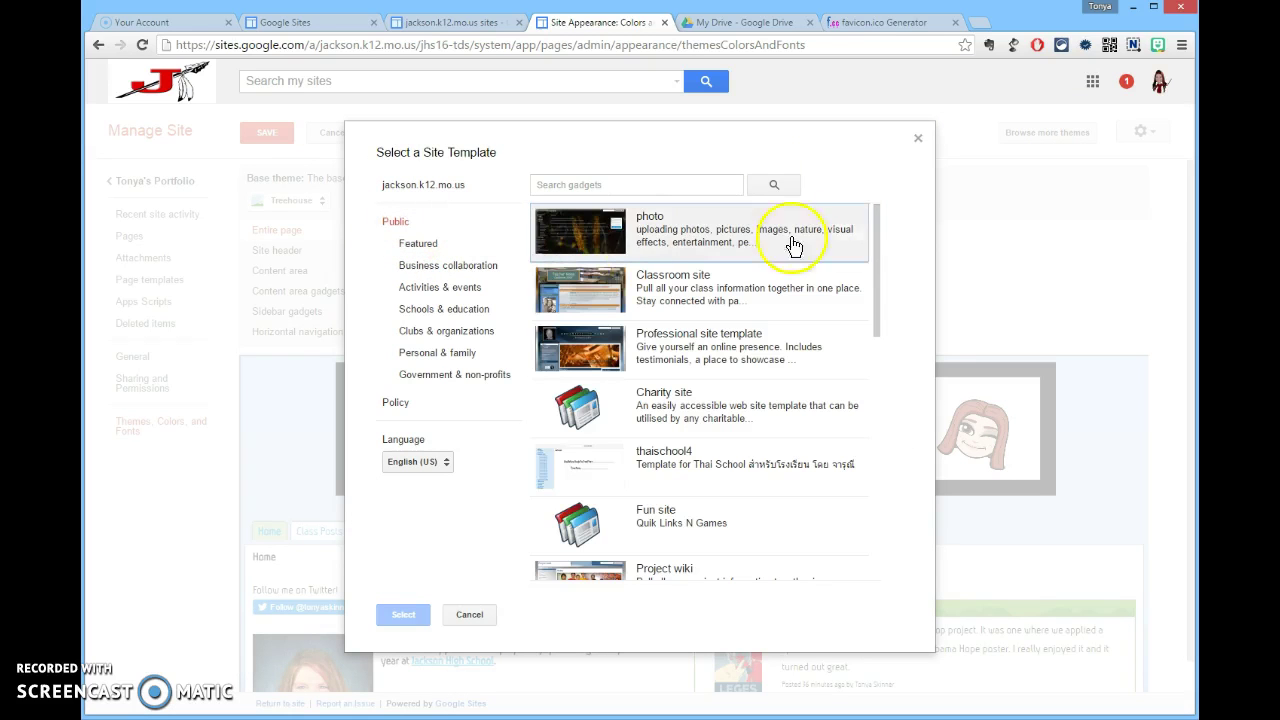
{"action": "left_click_drag", "start_coordinate": [883, 254], "coordinate": [891, 377]}
{"action": "left_click", "coordinate": [661, 282]}
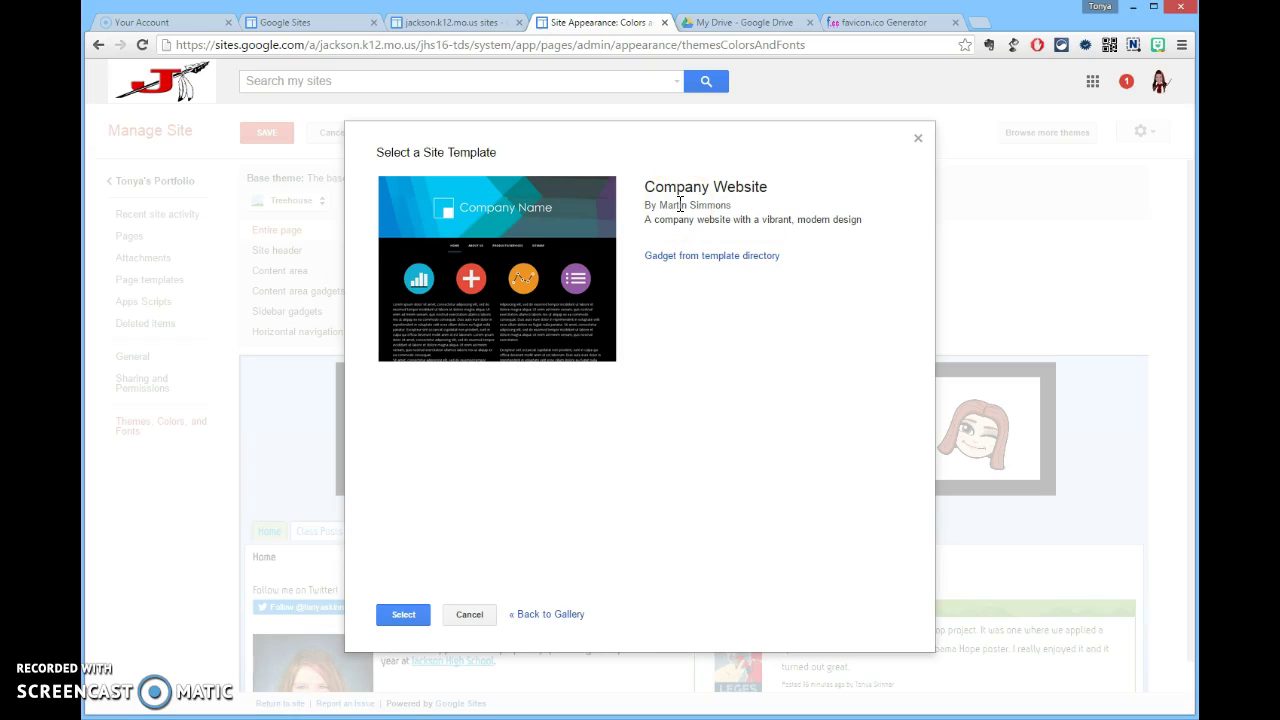
{"action": "left_click", "coordinate": [404, 615]}
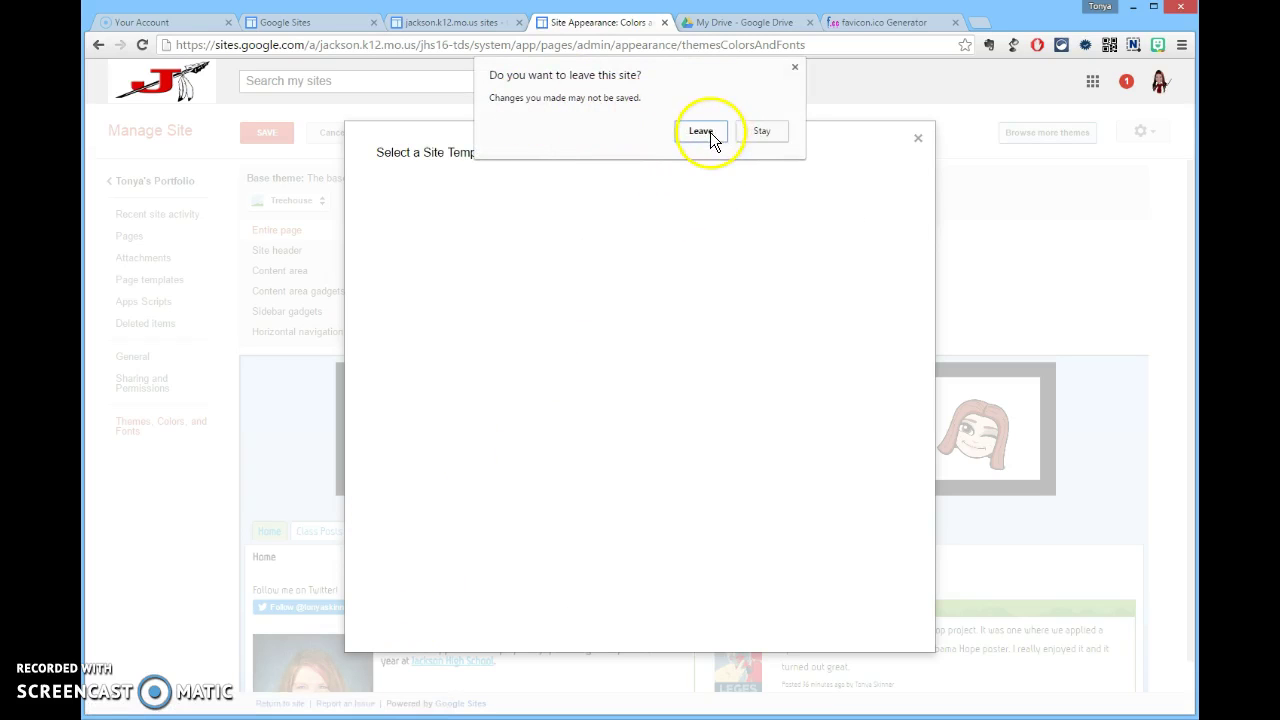
{"action": "left_click", "coordinate": [702, 133]}
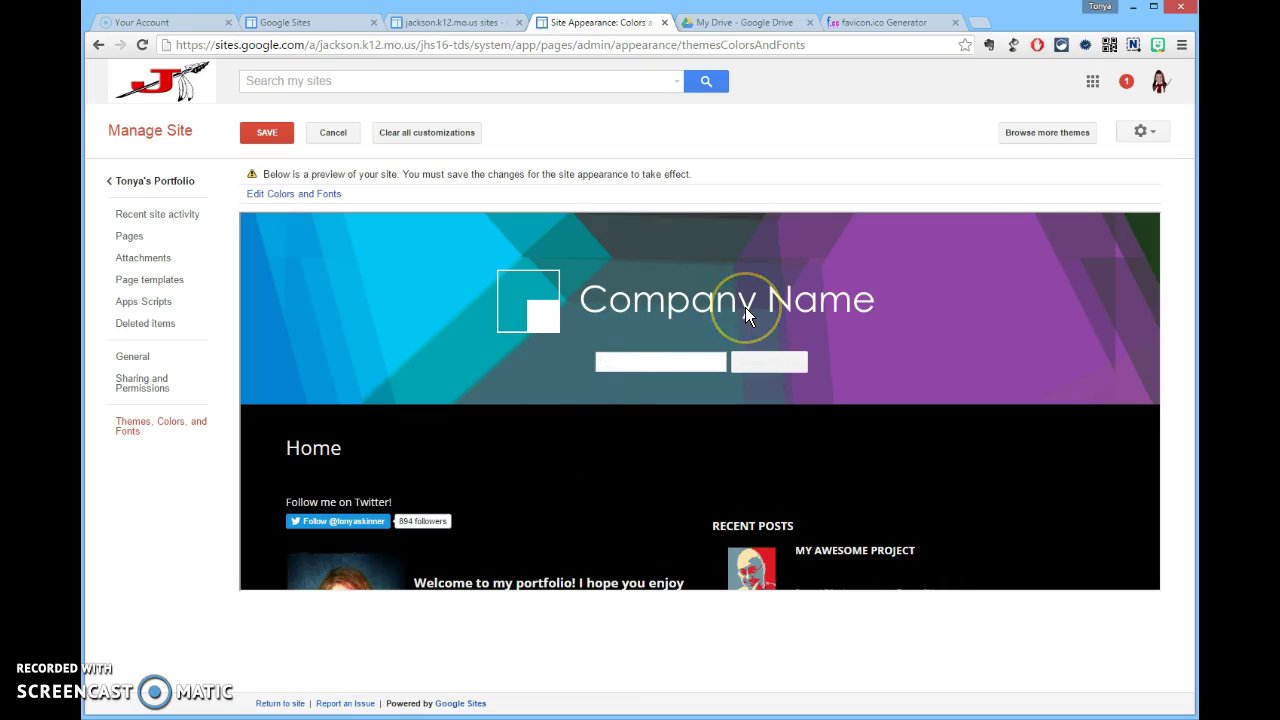
{"action": "left_click", "coordinate": [335, 133]}
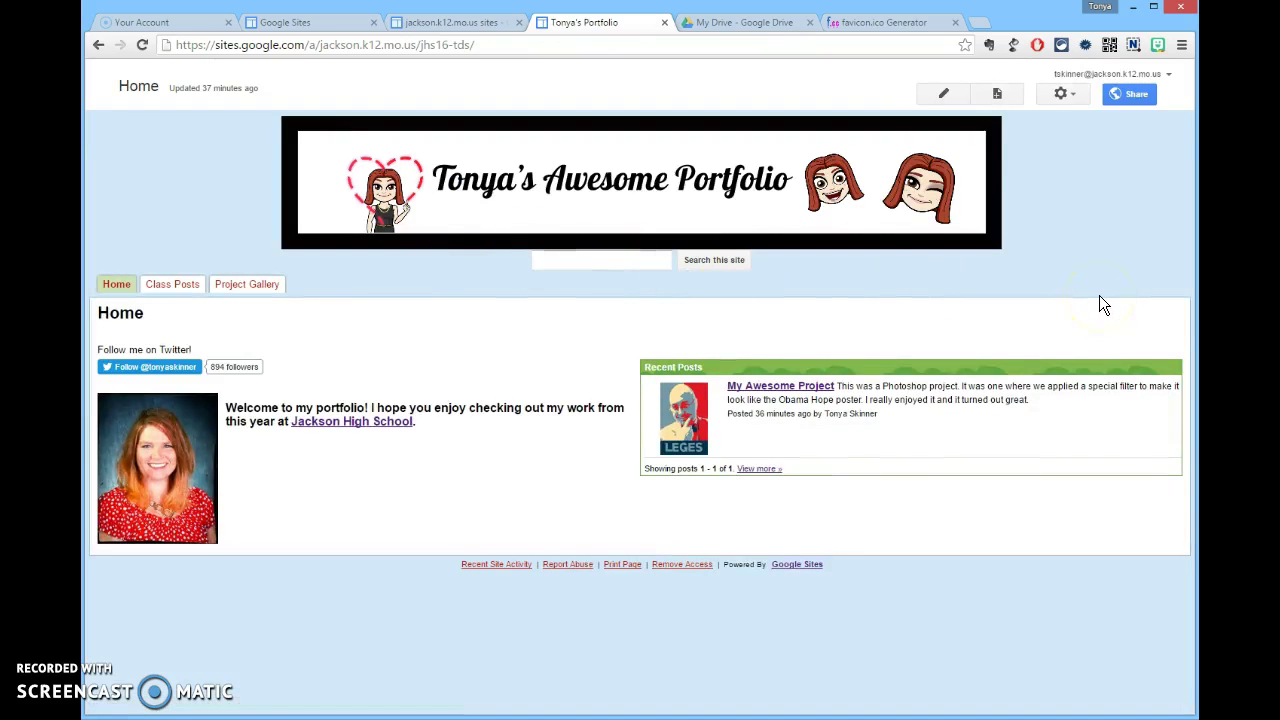
Return to the site's management settings and examine the list of files attached to the portfolio
{"action": "left_click", "coordinate": [1064, 95]}
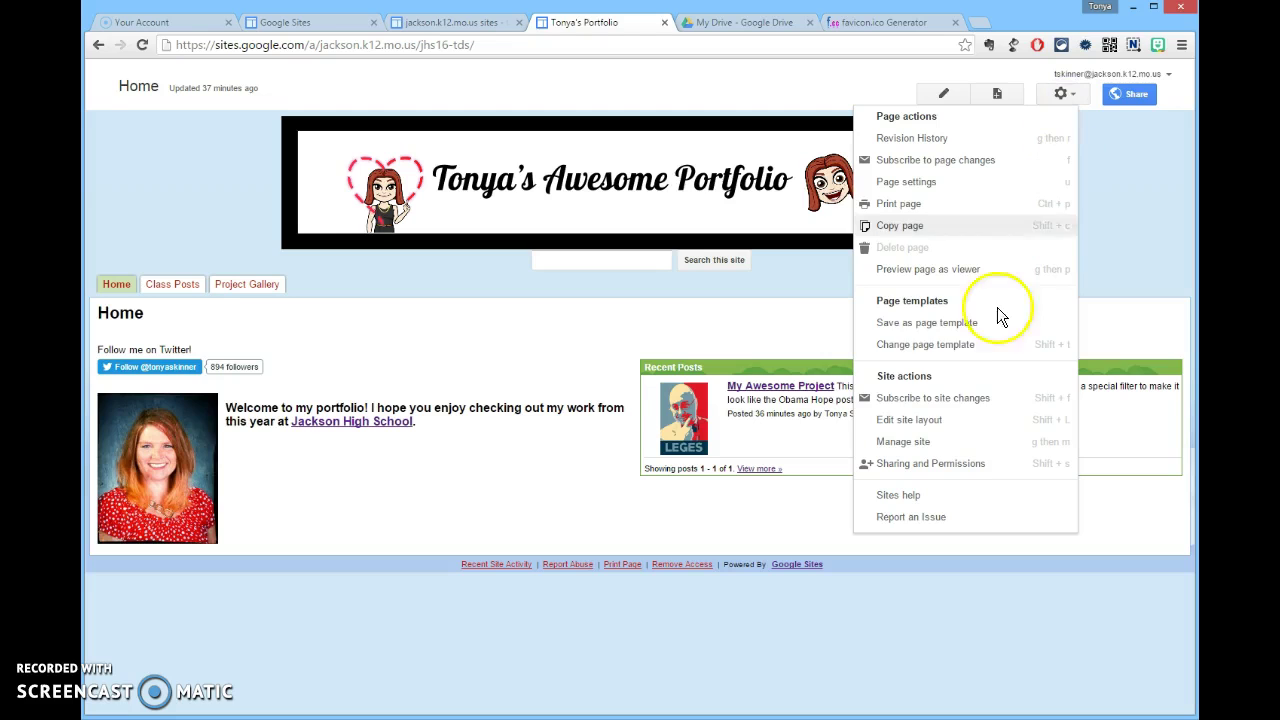
{"action": "left_click", "coordinate": [932, 442]}
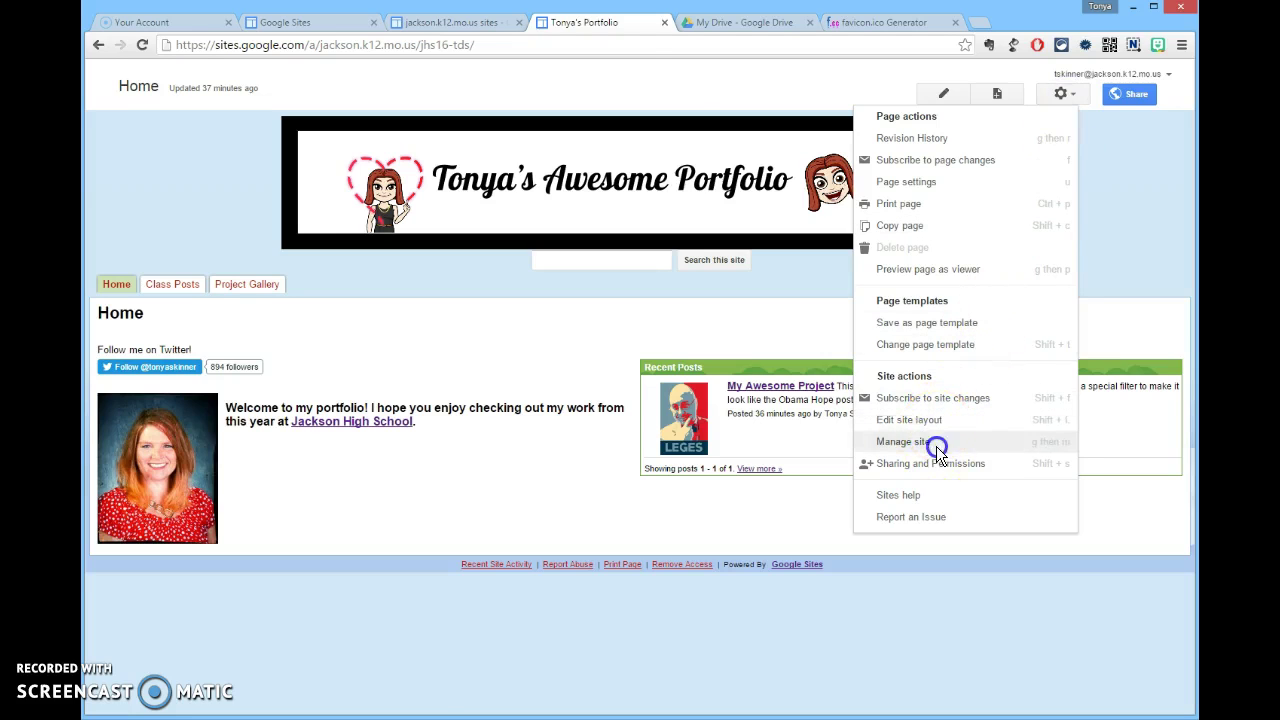
{"action": "left_click", "coordinate": [145, 425]}
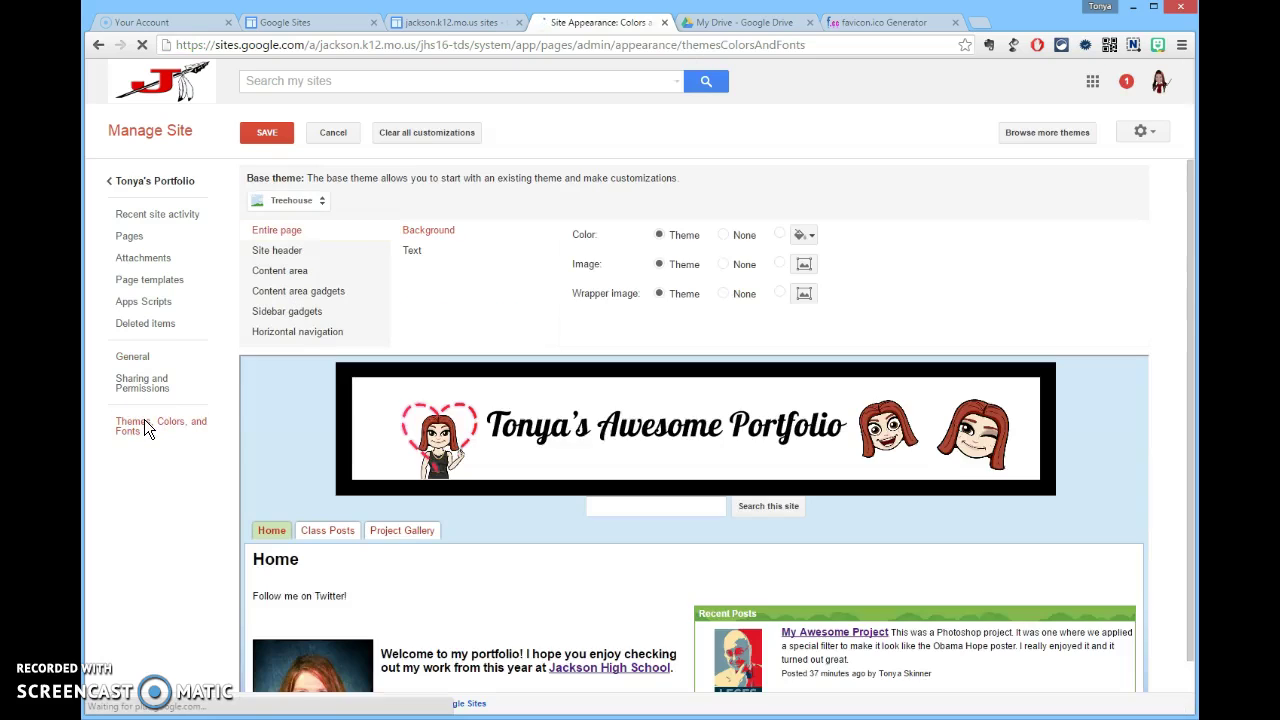
{"action": "left_click", "coordinate": [157, 420]}
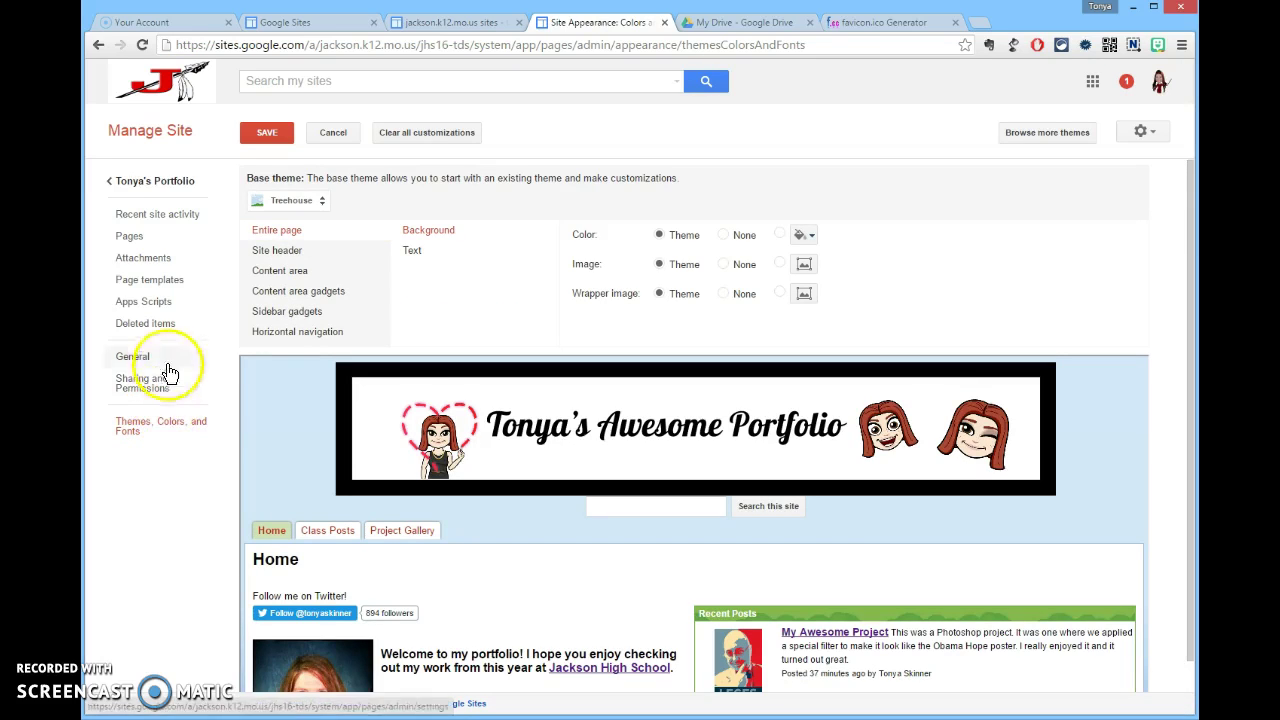
{"action": "left_click", "coordinate": [135, 258]}
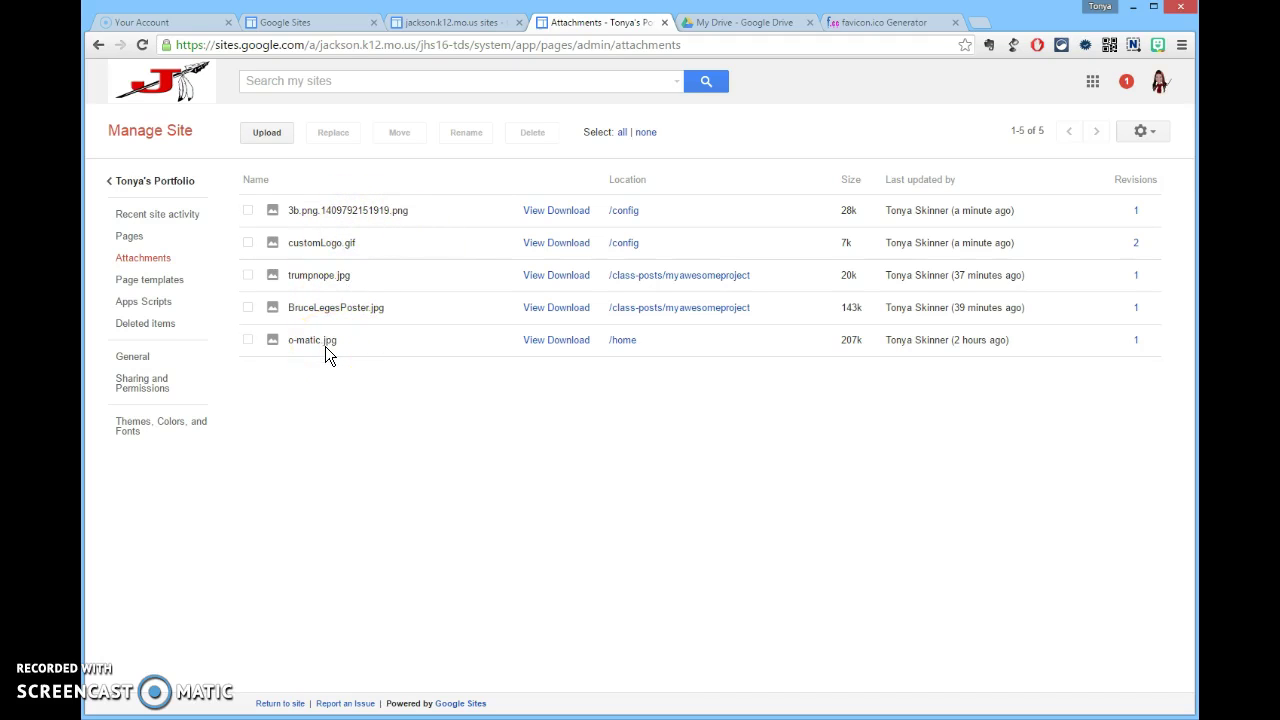
{"action": "left_click", "coordinate": [438, 343]}
Switch to favicon.cc and examine the favicon.ico file name in the instructions on how the generator works
{"action": "left_click", "coordinate": [868, 26]}
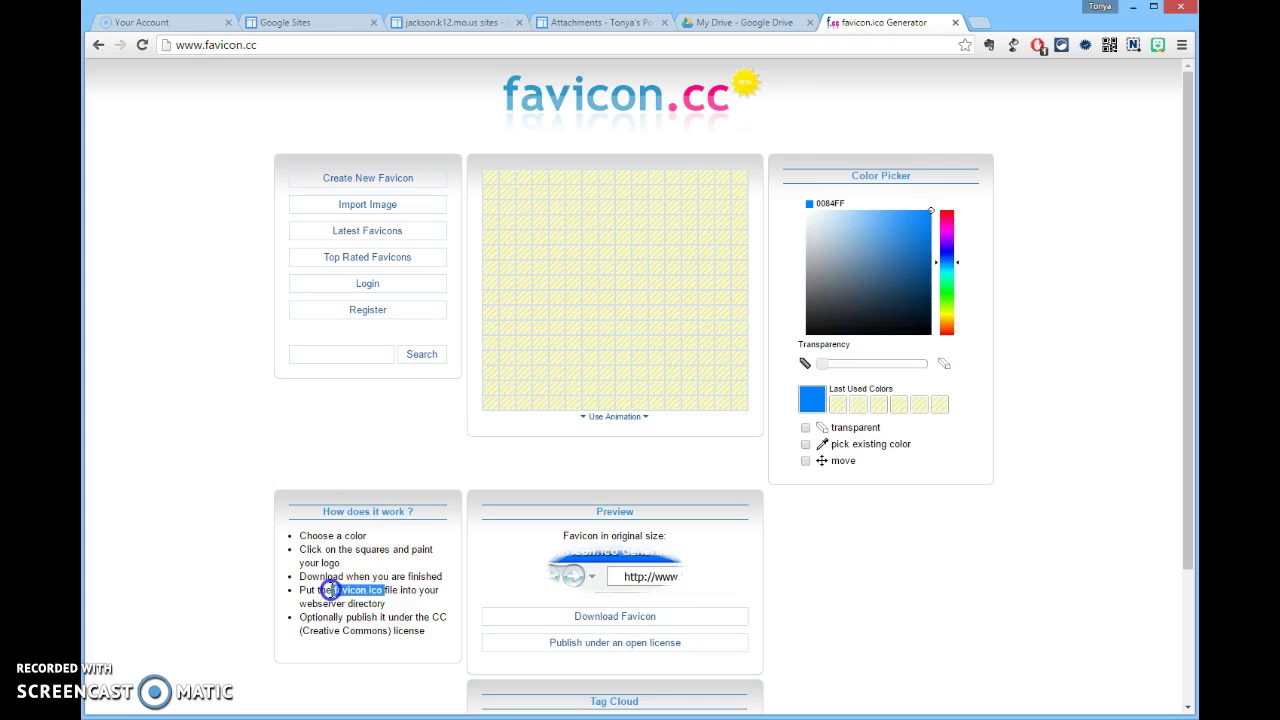
{"action": "left_click", "coordinate": [379, 590]}
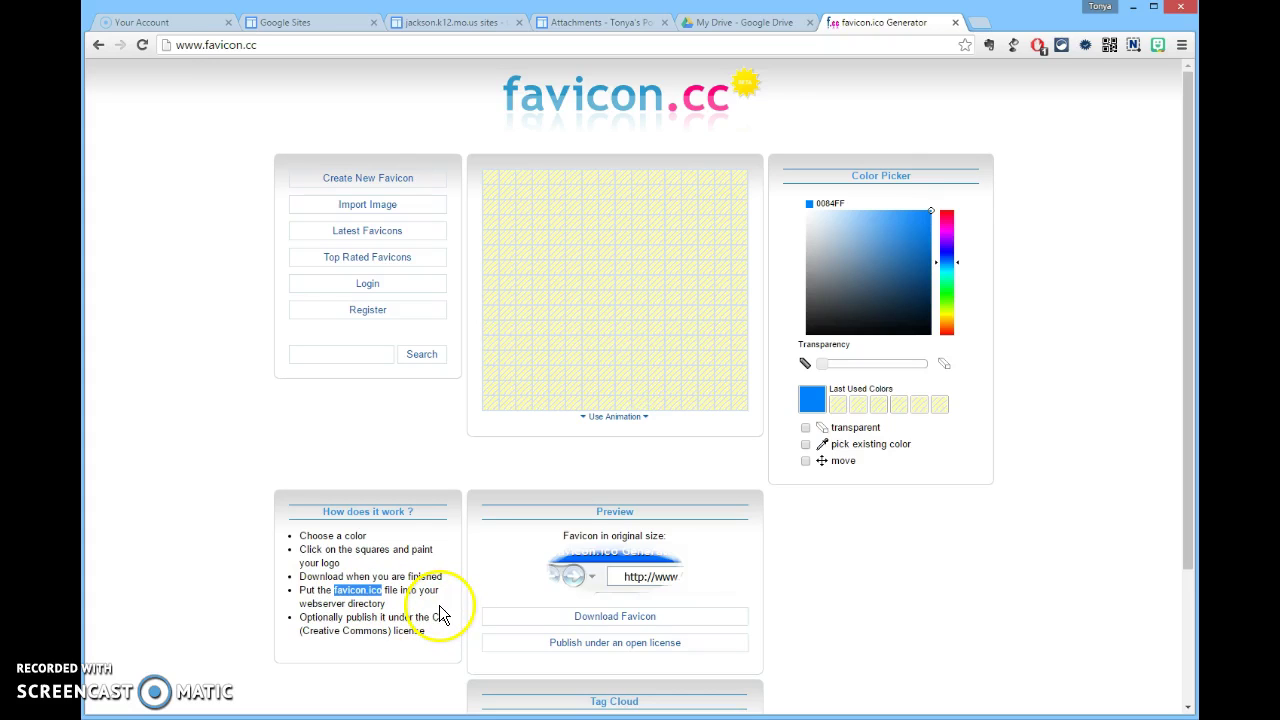
{"action": "left_click", "coordinate": [388, 594]}
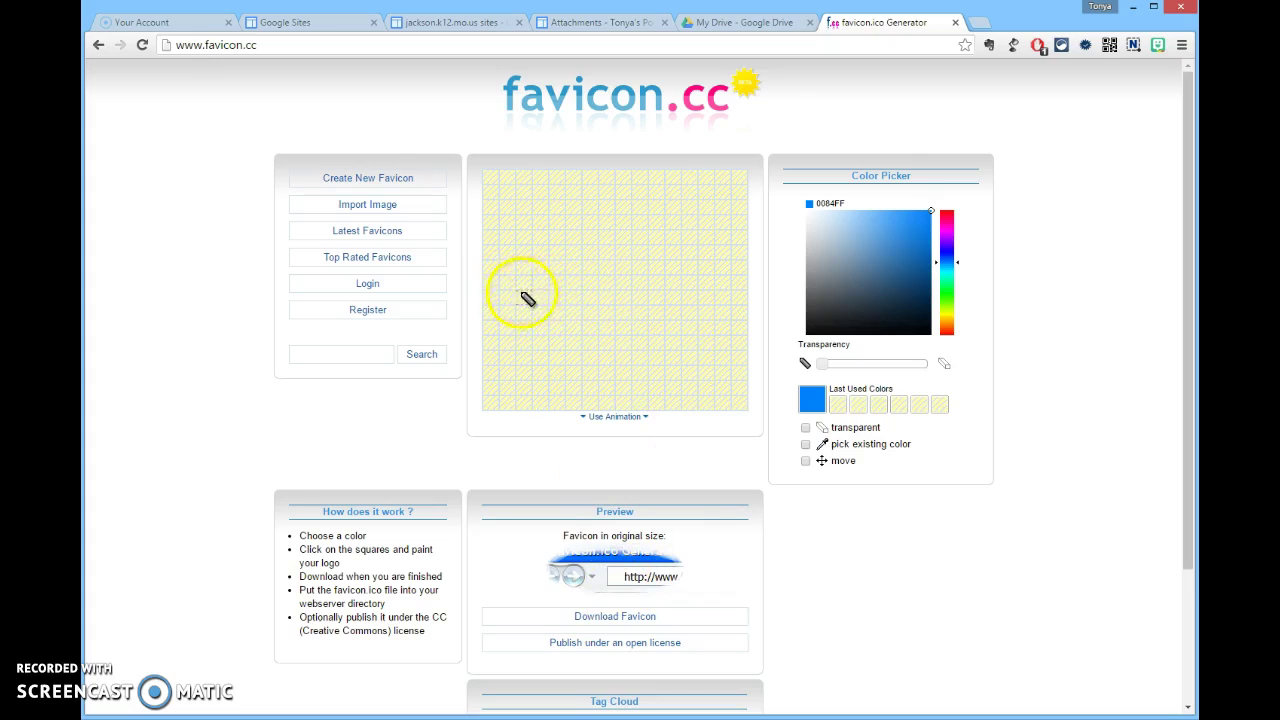
Paint a blue hat-like shape with small letters below it on the favicon grid, and start a new favicon
{"action": "mouse_move", "coordinate": [527, 297]}
{"action": "left_mouse_down"}
{"action": "mouse_move", "coordinate": [700, 306]}
{"action": "mouse_move", "coordinate": [541, 324]}
{"action": "mouse_move", "coordinate": [700, 315]}
{"action": "mouse_move", "coordinate": [672, 258]}
{"action": "mouse_move", "coordinate": [670, 180]}
{"action": "mouse_move", "coordinate": [569, 175]}
{"action": "mouse_move", "coordinate": [556, 287]}
{"action": "mouse_move", "coordinate": [571, 191]}
{"action": "mouse_move", "coordinate": [657, 194]}
{"action": "mouse_move", "coordinate": [663, 274]}
{"action": "mouse_move", "coordinate": [612, 296]}
{"action": "mouse_move", "coordinate": [571, 214]}
{"action": "mouse_move", "coordinate": [597, 229]}
{"action": "mouse_move", "coordinate": [597, 206]}
{"action": "mouse_move", "coordinate": [608, 290]}
{"action": "mouse_move", "coordinate": [626, 217]}
{"action": "mouse_move", "coordinate": [634, 260]}
{"action": "mouse_move", "coordinate": [632, 222]}
{"action": "left_mouse_up"}
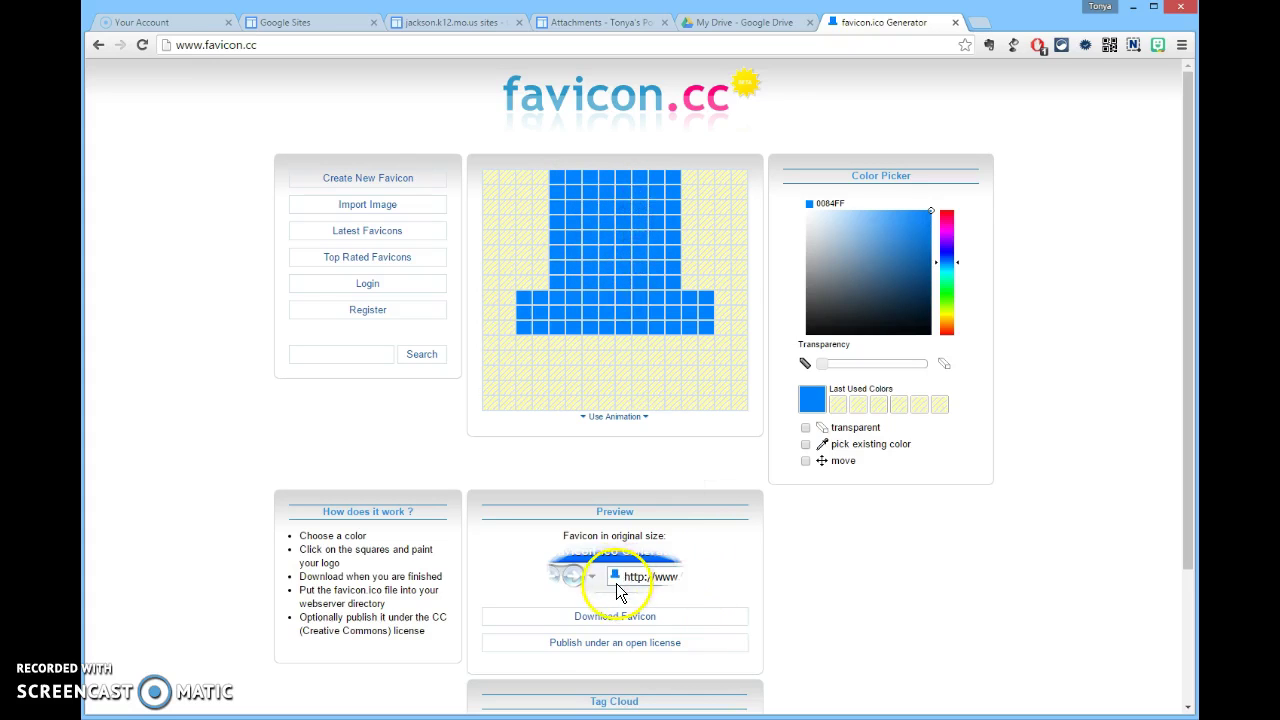
{"action": "mouse_move", "coordinate": [557, 357]}
{"action": "left_mouse_down"}
{"action": "mouse_move", "coordinate": [537, 366]}
{"action": "mouse_move", "coordinate": [606, 354]}
{"action": "mouse_move", "coordinate": [578, 370]}
{"action": "mouse_move", "coordinate": [574, 402]}
{"action": "left_mouse_up"}
{"action": "mouse_move", "coordinate": [694, 357]}
{"action": "left_mouse_down"}
{"action": "mouse_move", "coordinate": [657, 357]}
{"action": "mouse_move", "coordinate": [645, 380]}
{"action": "mouse_move", "coordinate": [683, 385]}
{"action": "mouse_move", "coordinate": [634, 402]}
{"action": "left_mouse_up"}
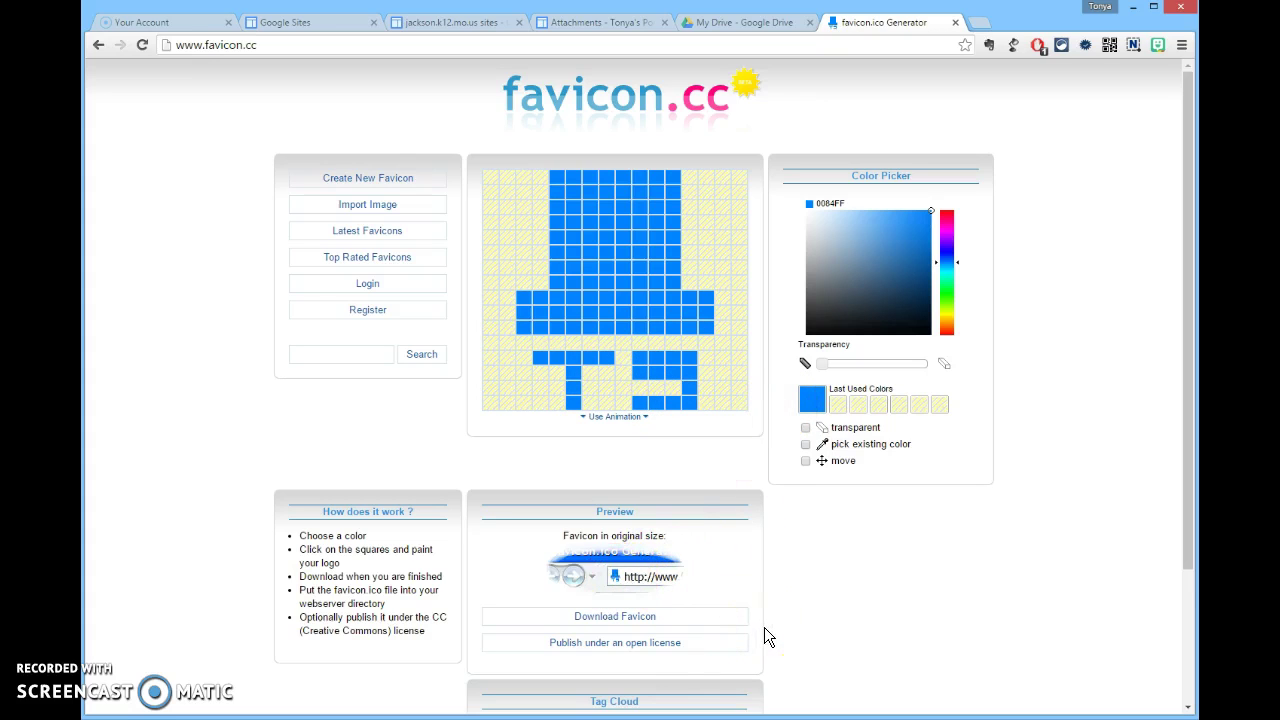
{"action": "left_click", "coordinate": [385, 174]}
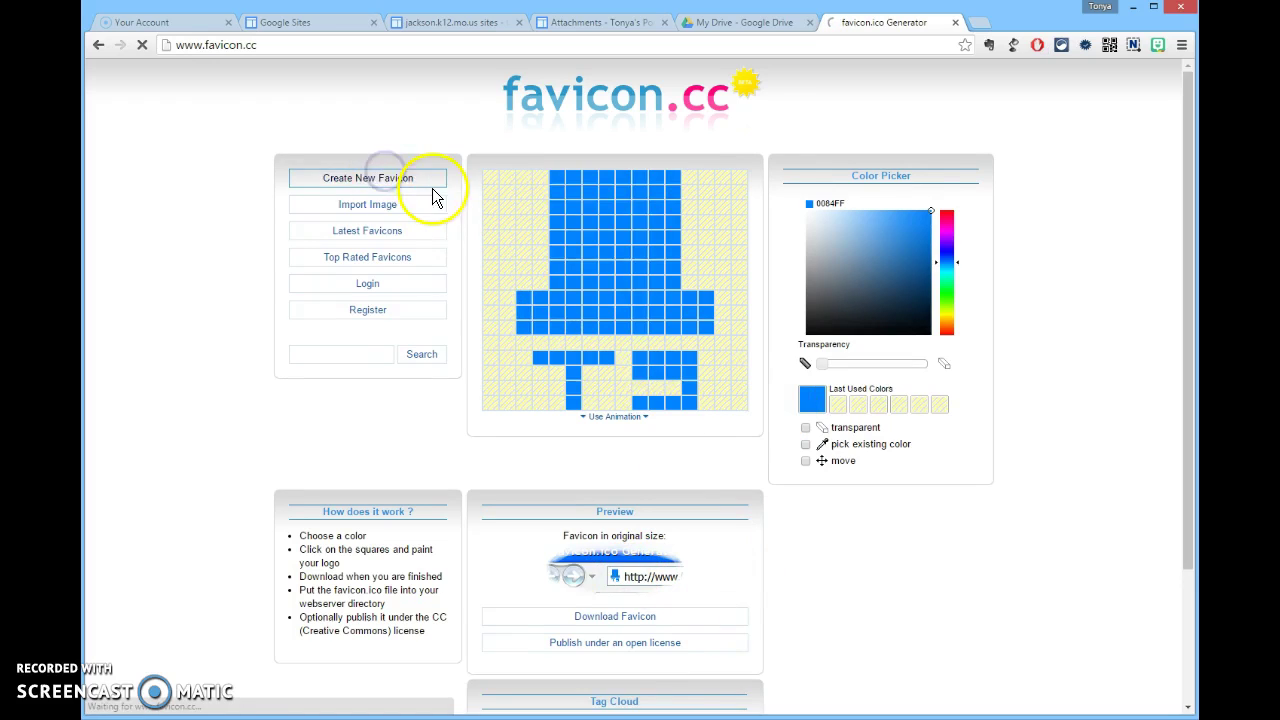
Import hand.png from the Pictures folder as the favicon image, keeping its dimensions
{"action": "left_click", "coordinate": [366, 214]}
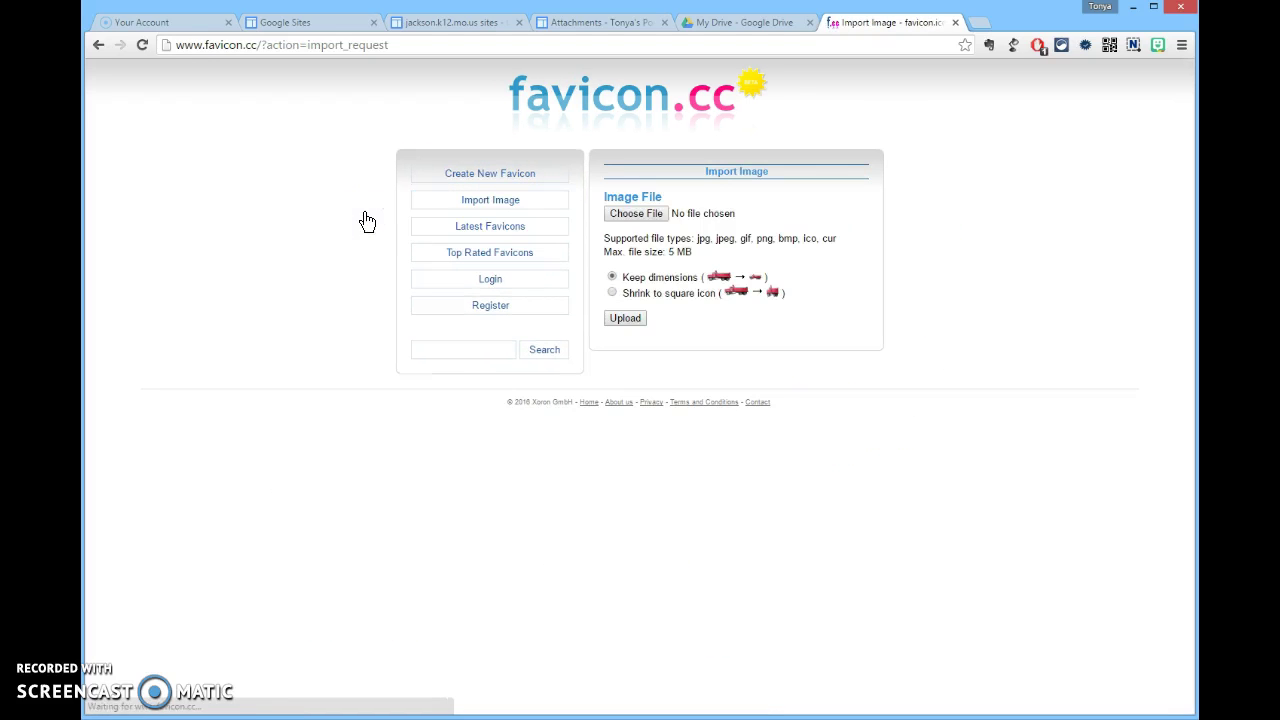
{"action": "left_click", "coordinate": [648, 226]}
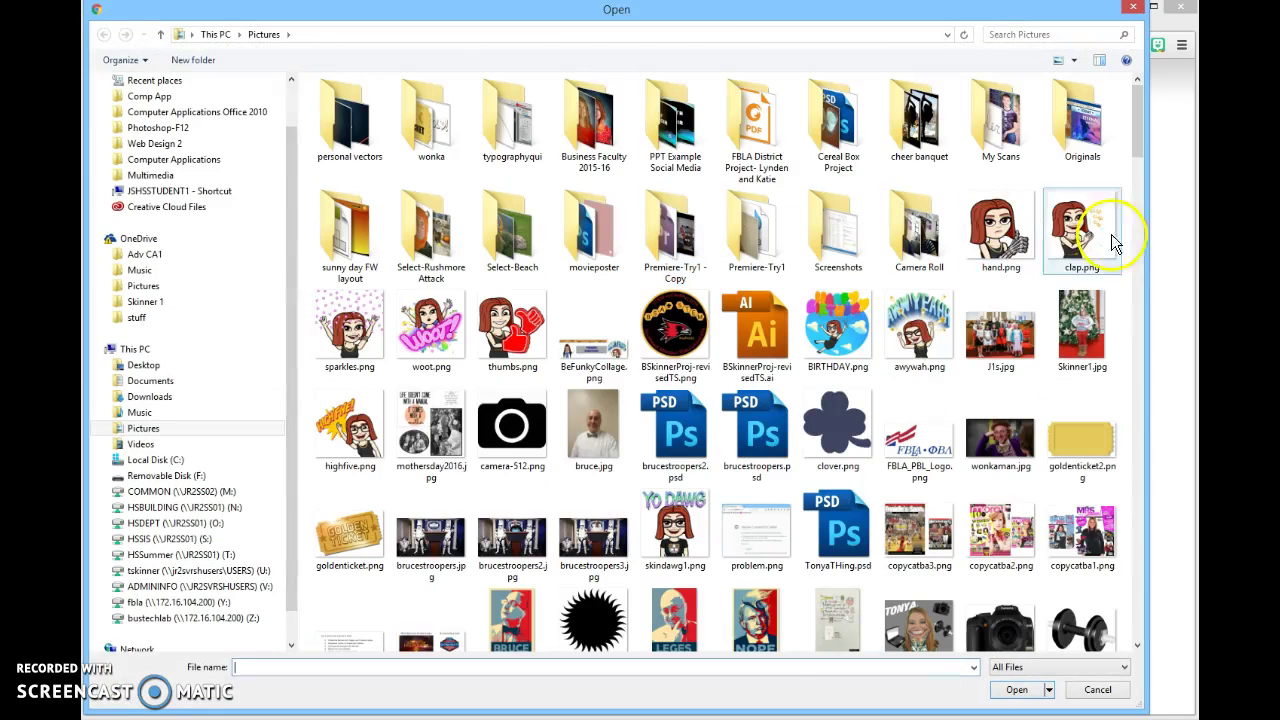
{"action": "left_click", "coordinate": [1018, 248]}
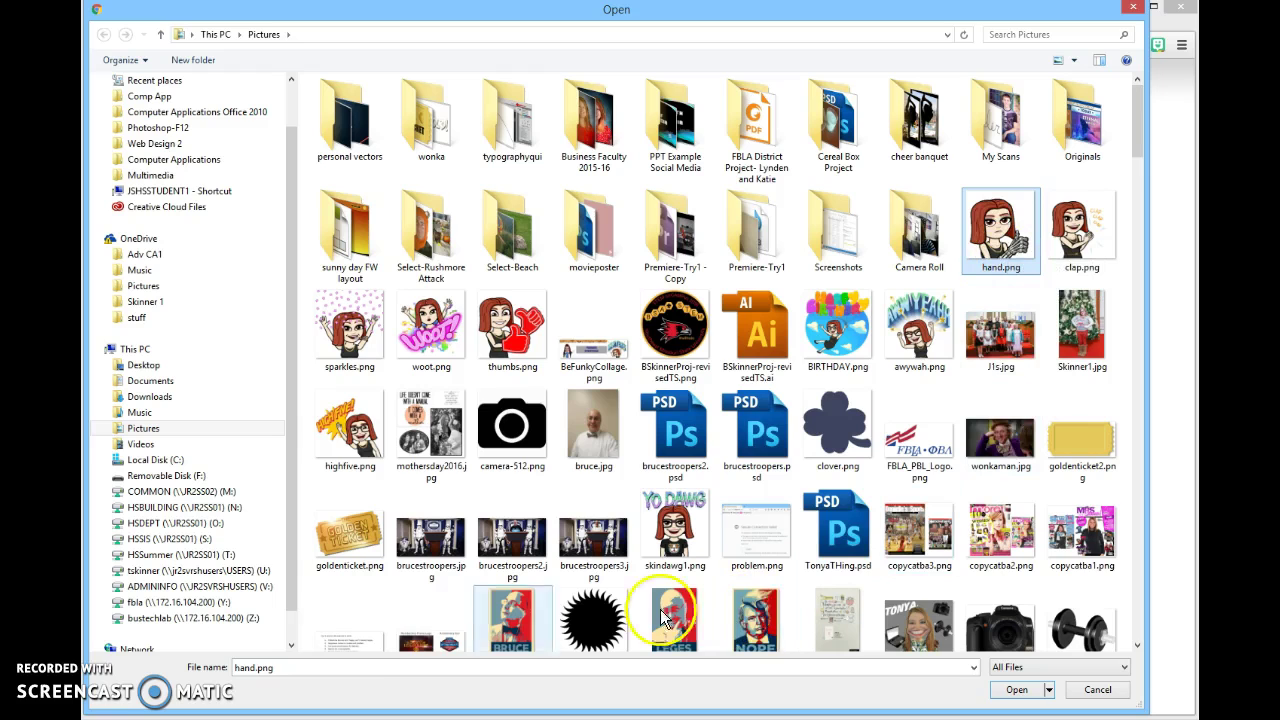
{"action": "left_click", "coordinate": [1015, 690]}
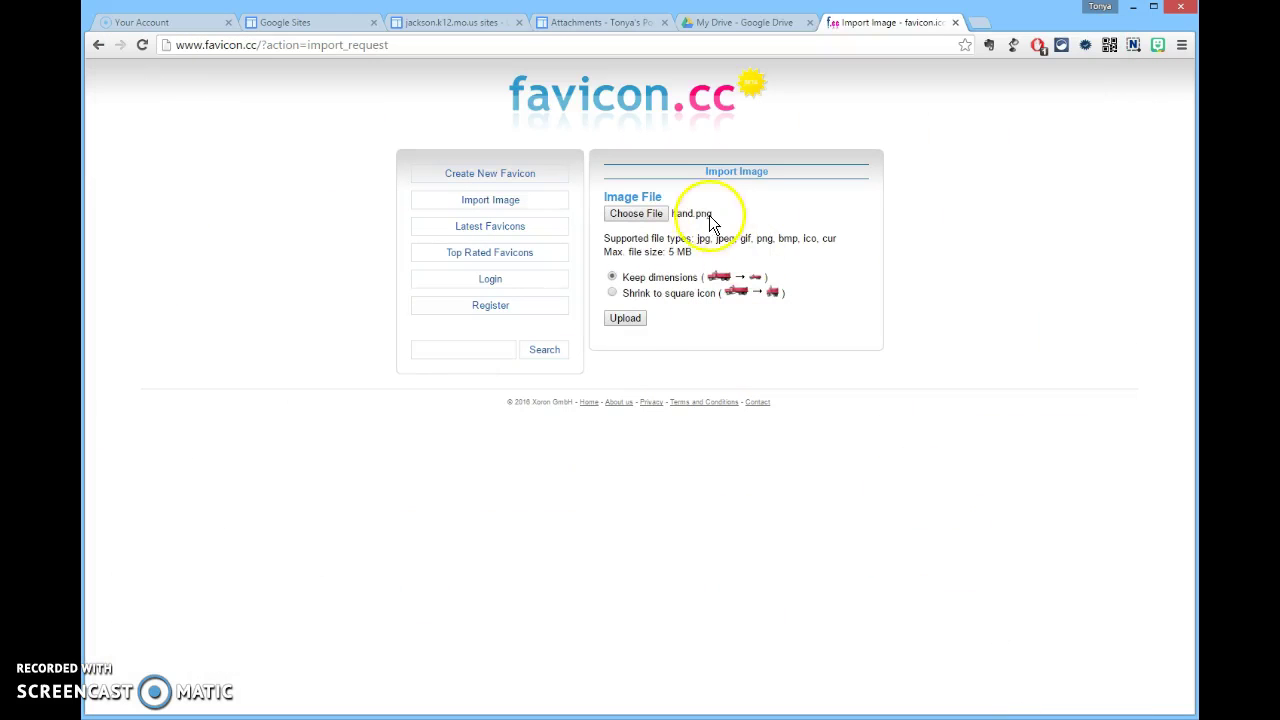
{"action": "left_click", "coordinate": [628, 316]}
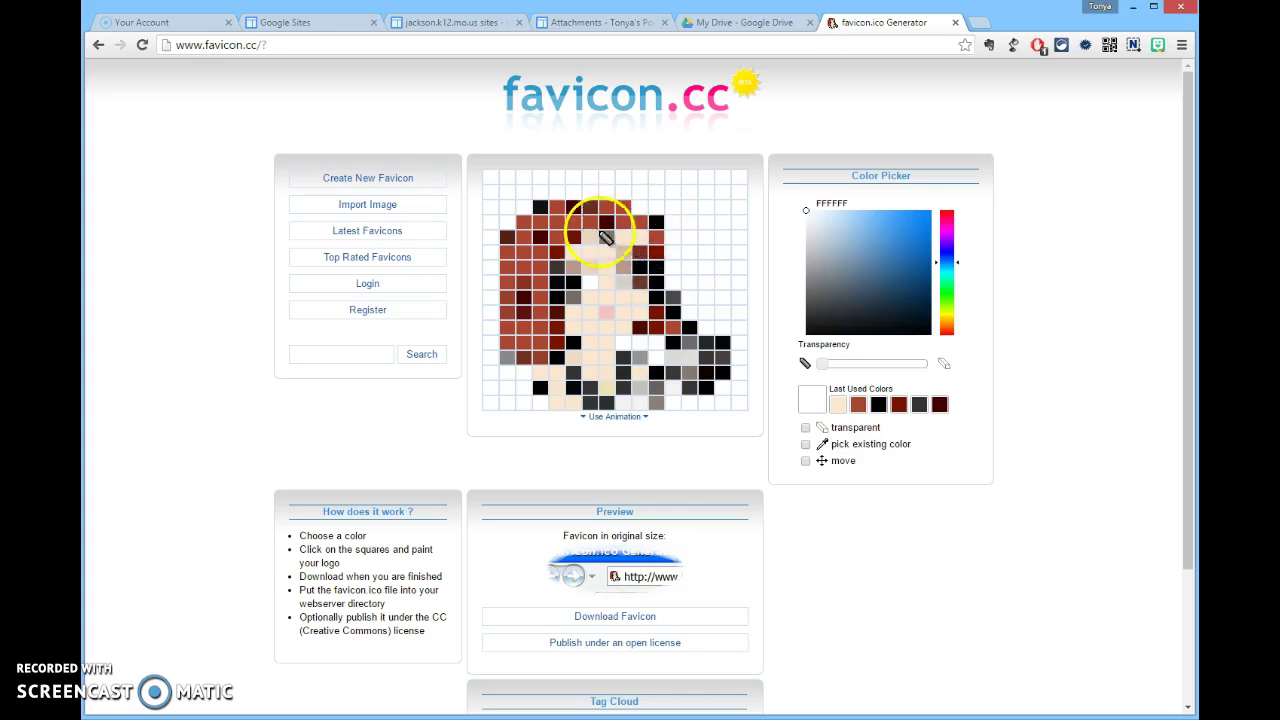
Import pin1.png from the Pictures folder as the favicon image, keeping its dimensions
{"action": "left_click", "coordinate": [372, 204]}
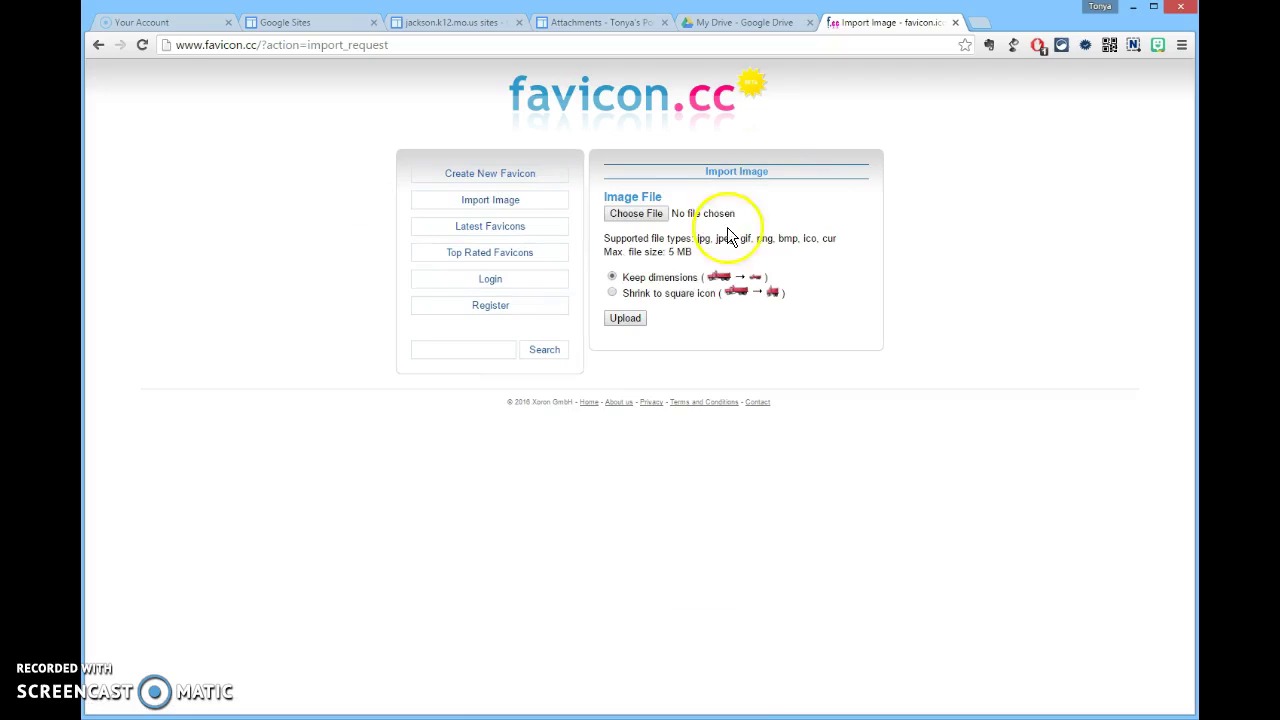
{"action": "left_click", "coordinate": [635, 213]}
{"action": "left_click_drag", "start_coordinate": [1137, 120], "coordinate": [1144, 179]}
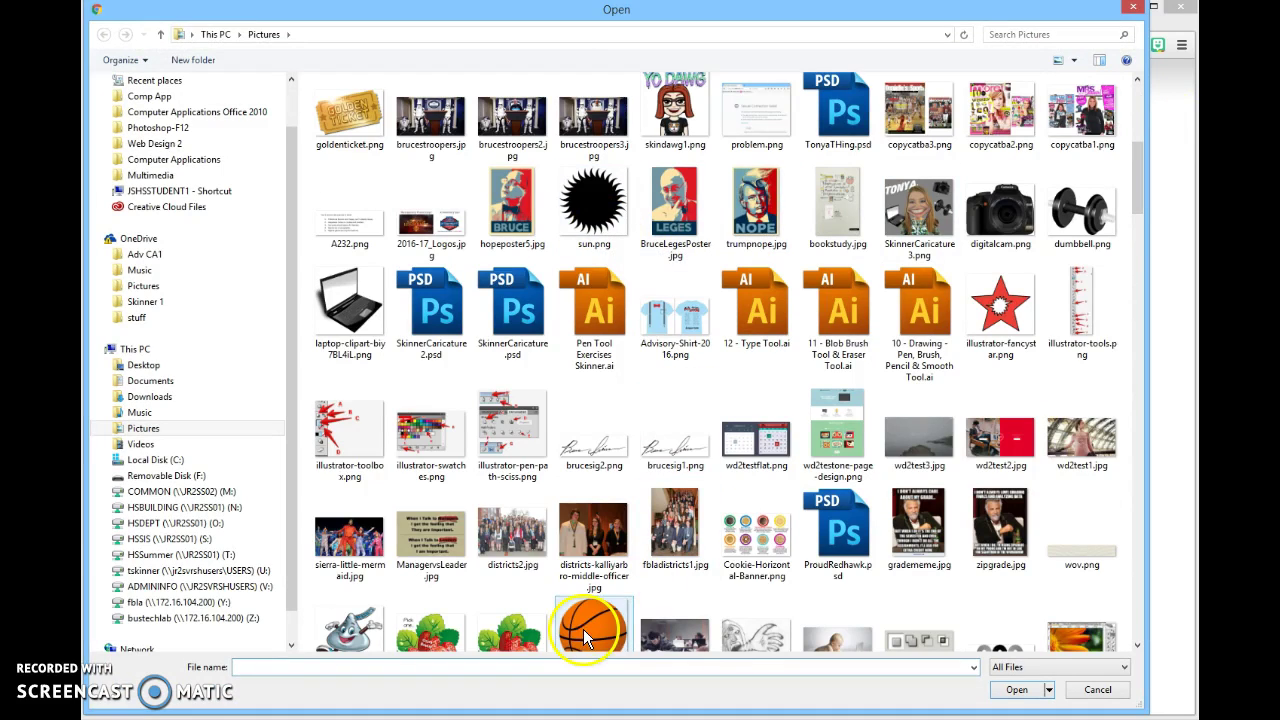
{"action": "left_click", "coordinate": [1142, 205]}
{"action": "left_click_drag", "start_coordinate": [1142, 205], "coordinate": [1139, 331]}
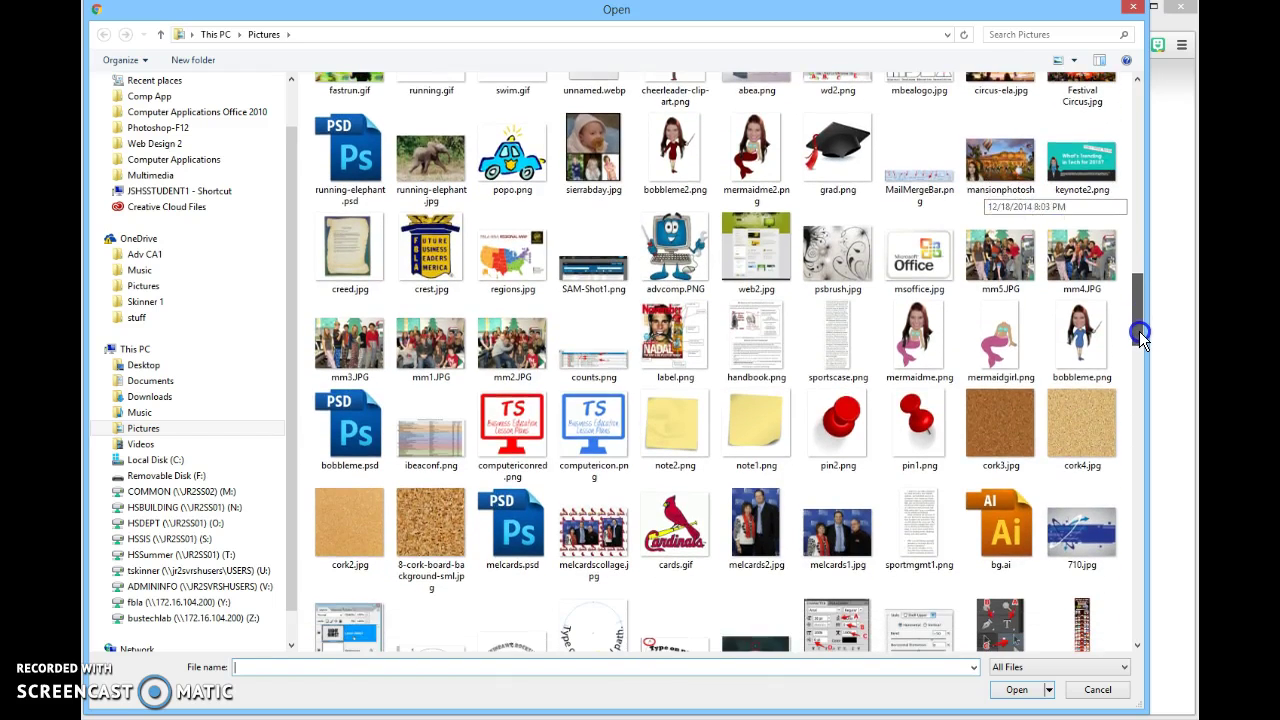
{"action": "left_click", "coordinate": [938, 442]}
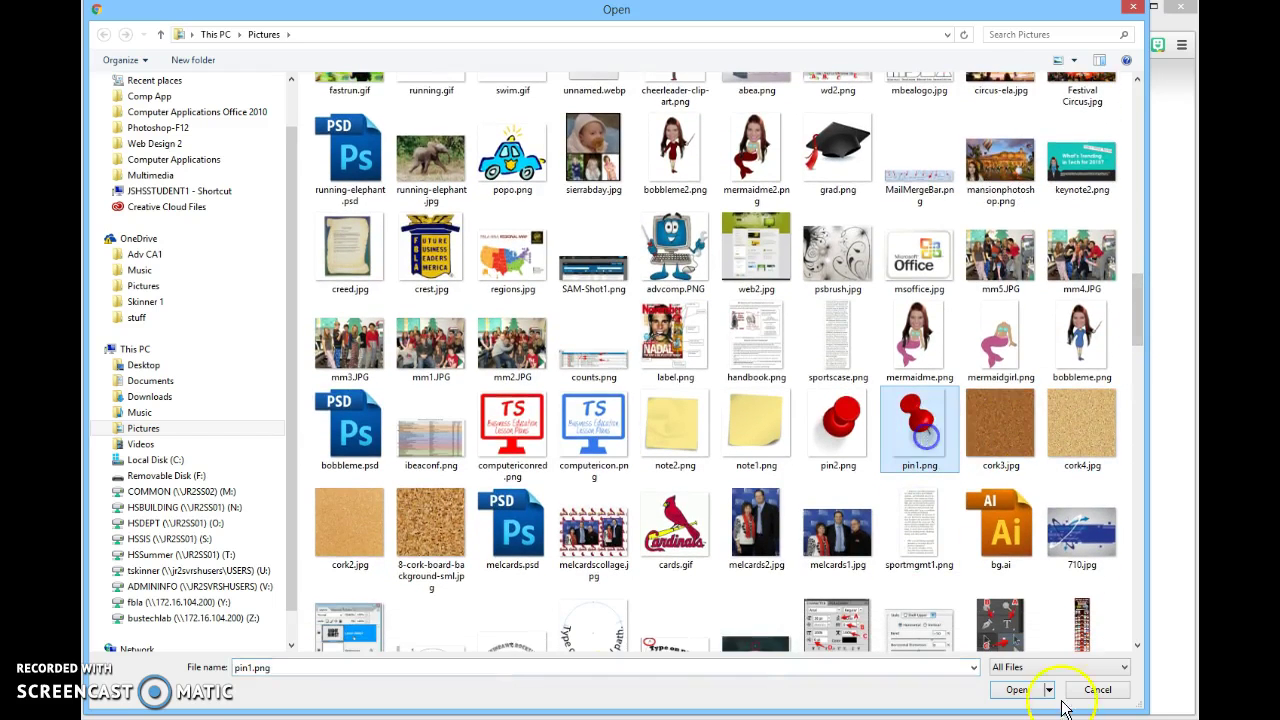
{"action": "left_click", "coordinate": [1018, 689]}
{"action": "left_click", "coordinate": [625, 318]}
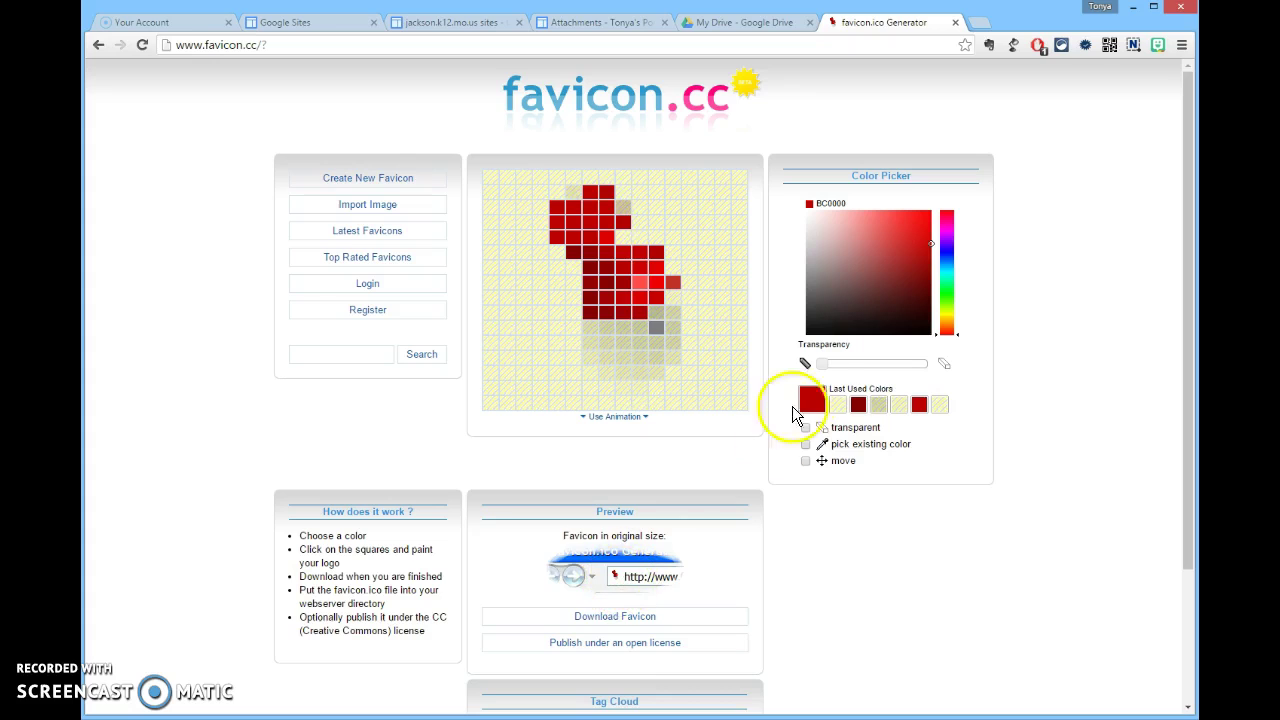
Paint a diagonal pin needle in near-black 0F0E0E running down from the red pushpin's lower edge
{"action": "left_click", "coordinate": [815, 328]}
{"action": "left_click", "coordinate": [656, 328]}
{"action": "left_click", "coordinate": [656, 343]}
{"action": "left_click", "coordinate": [672, 343]}
{"action": "left_click", "coordinate": [667, 350]}
{"action": "left_click", "coordinate": [654, 326]}
{"action": "left_click_drag", "start_coordinate": [668, 352], "coordinate": [689, 390]}
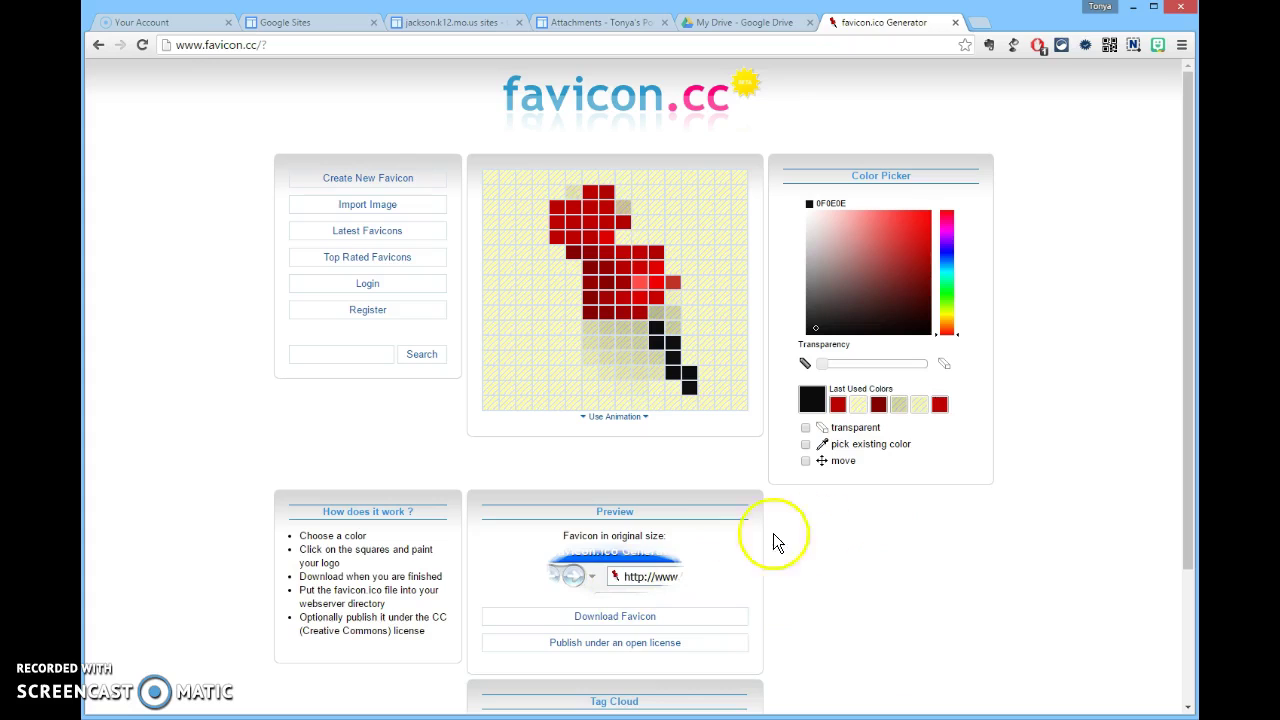
Download the finished pushpin favicon and check the saved file in the Downloads folder
{"action": "left_click", "coordinate": [610, 617]}
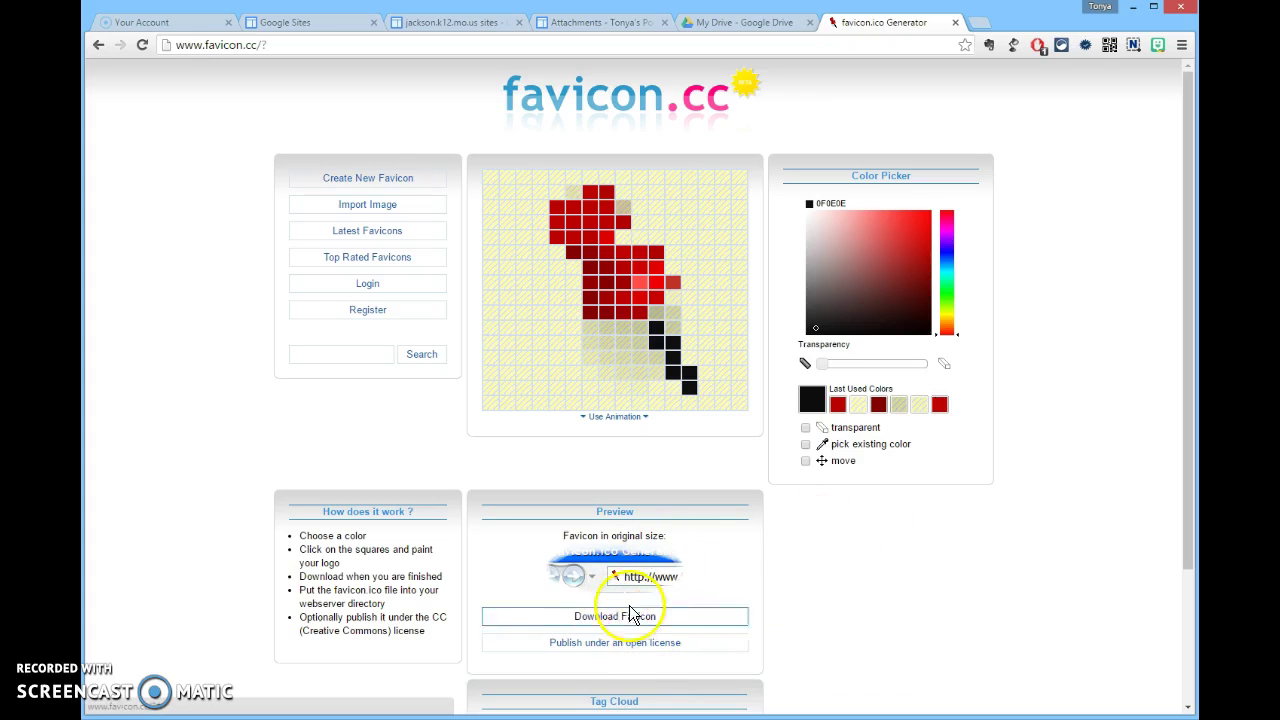
{"action": "left_click", "coordinate": [615, 617]}
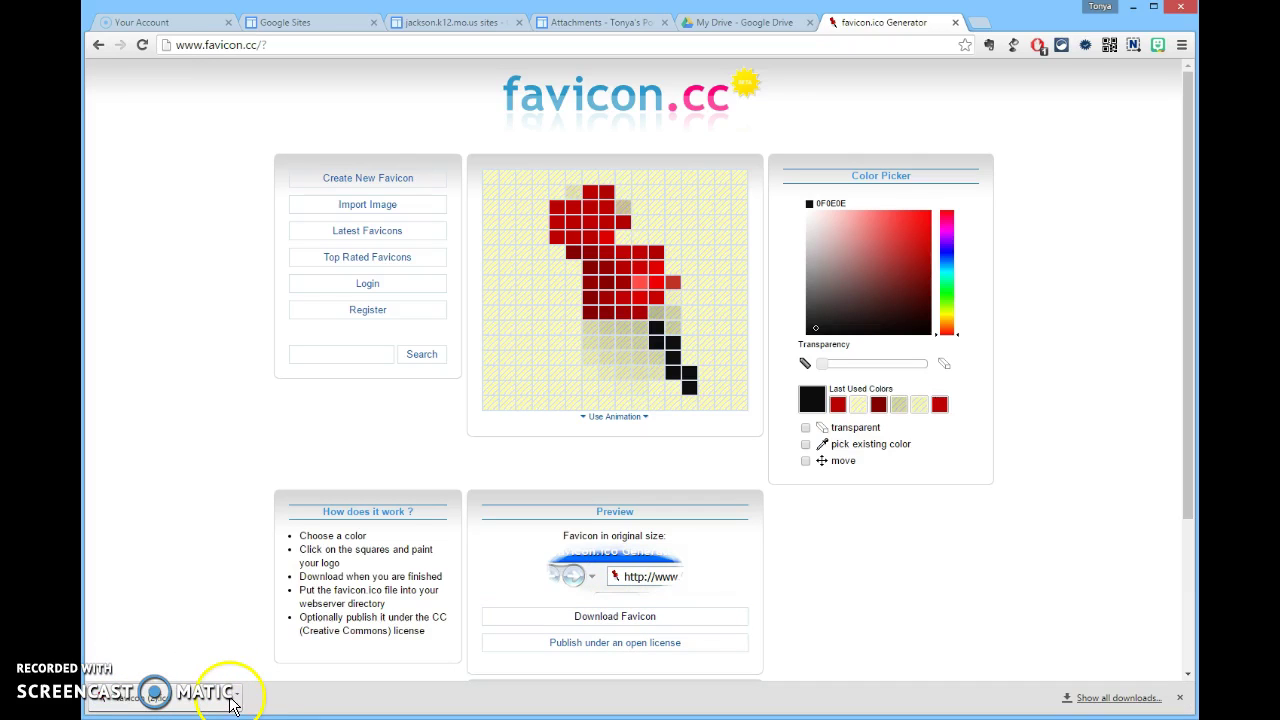
{"action": "left_click_drag", "start_coordinate": [237, 706], "coordinate": [240, 708]}
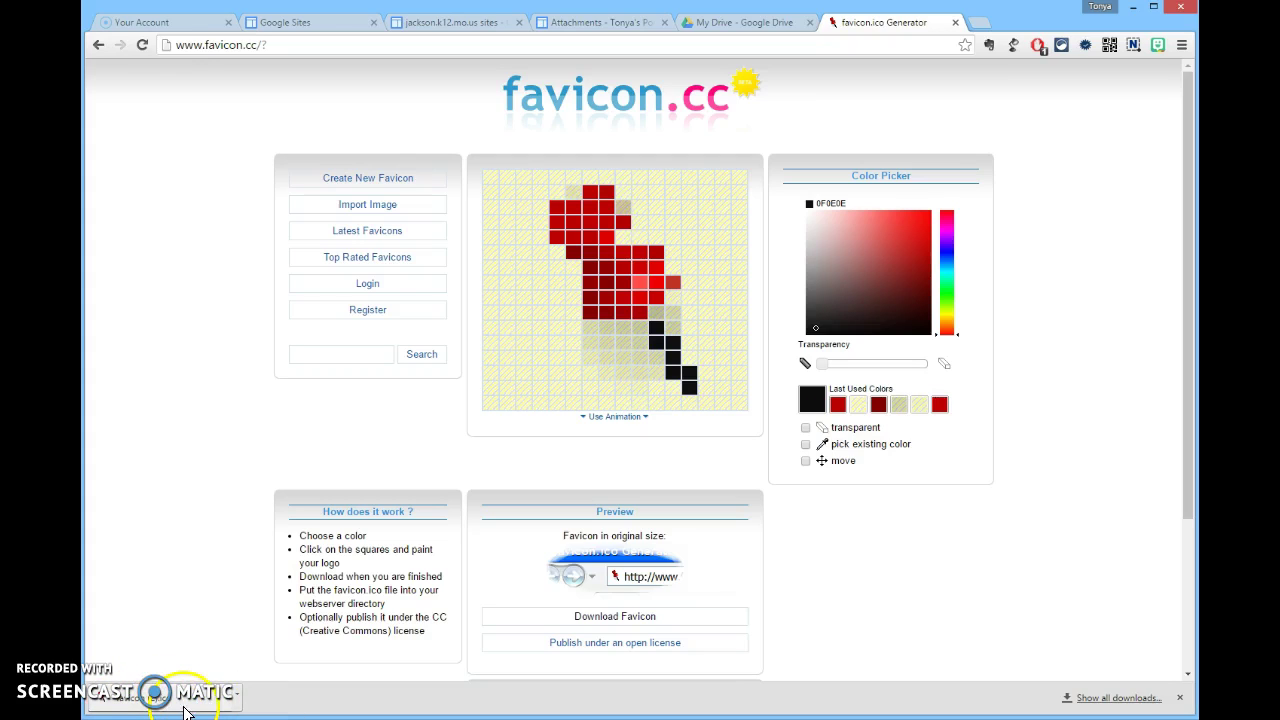
{"action": "left_click", "coordinate": [238, 698]}
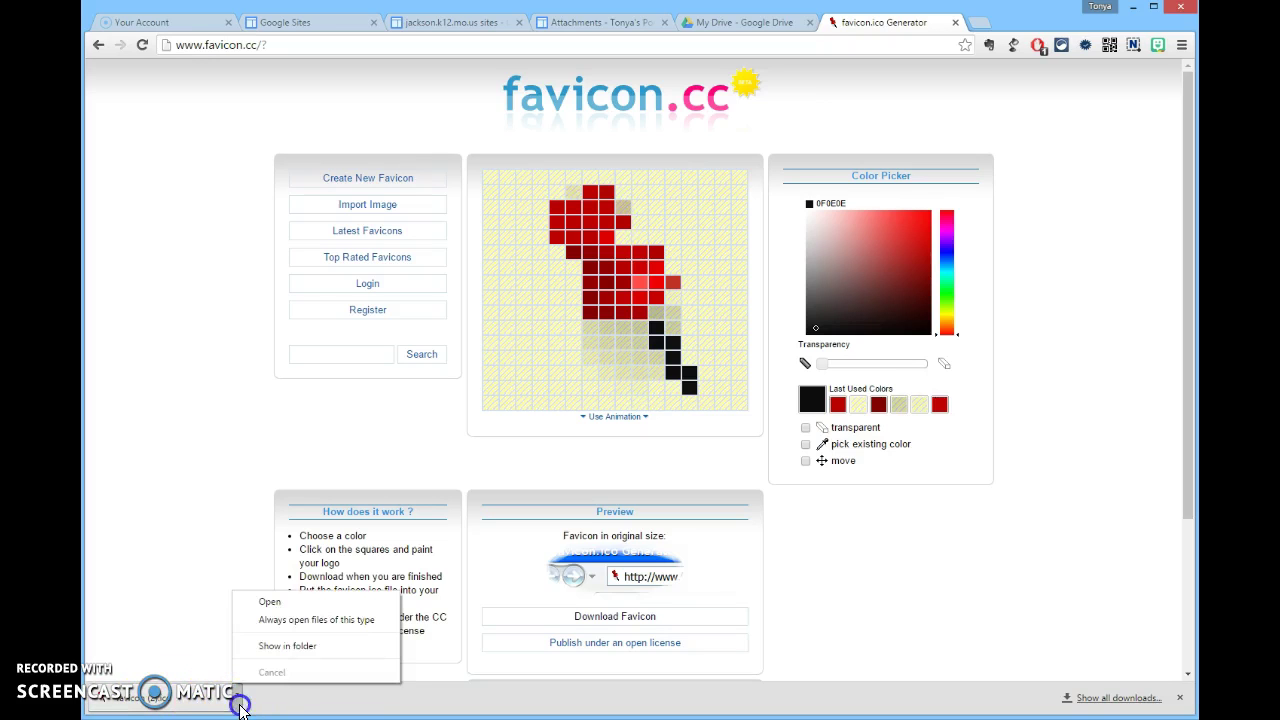
{"action": "left_click", "coordinate": [270, 652]}
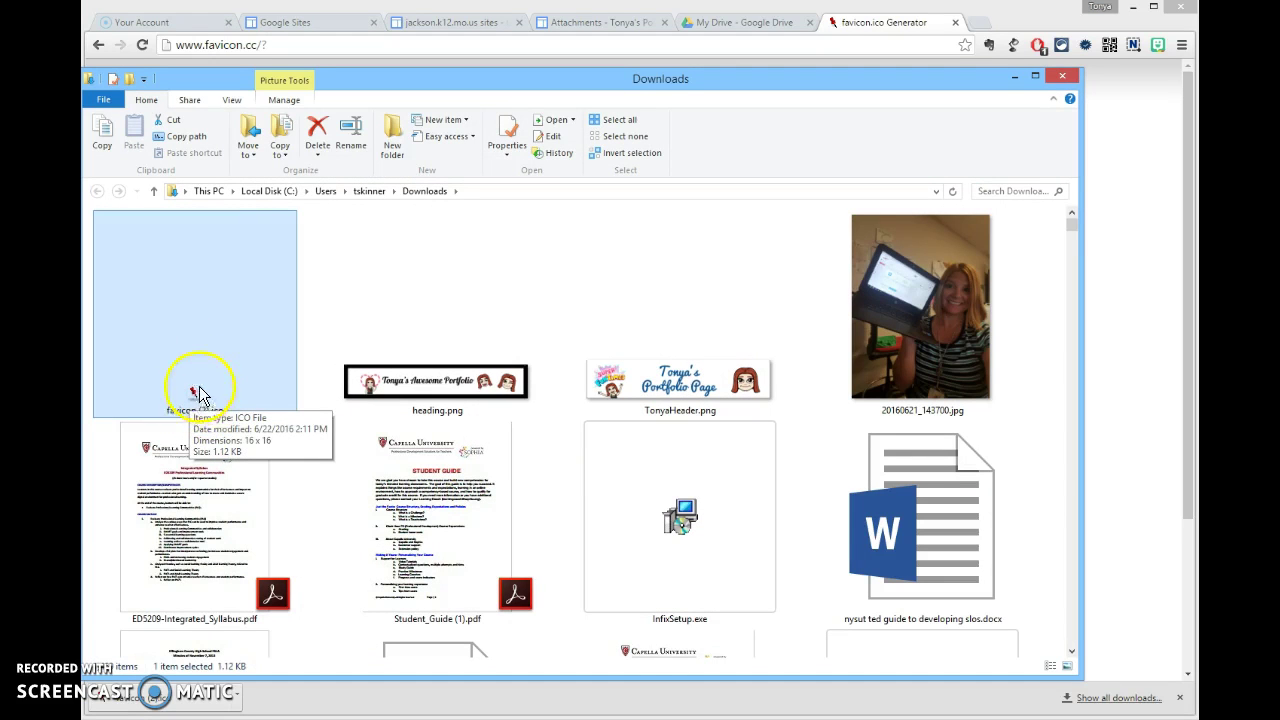
{"action": "left_click", "coordinate": [1014, 77]}
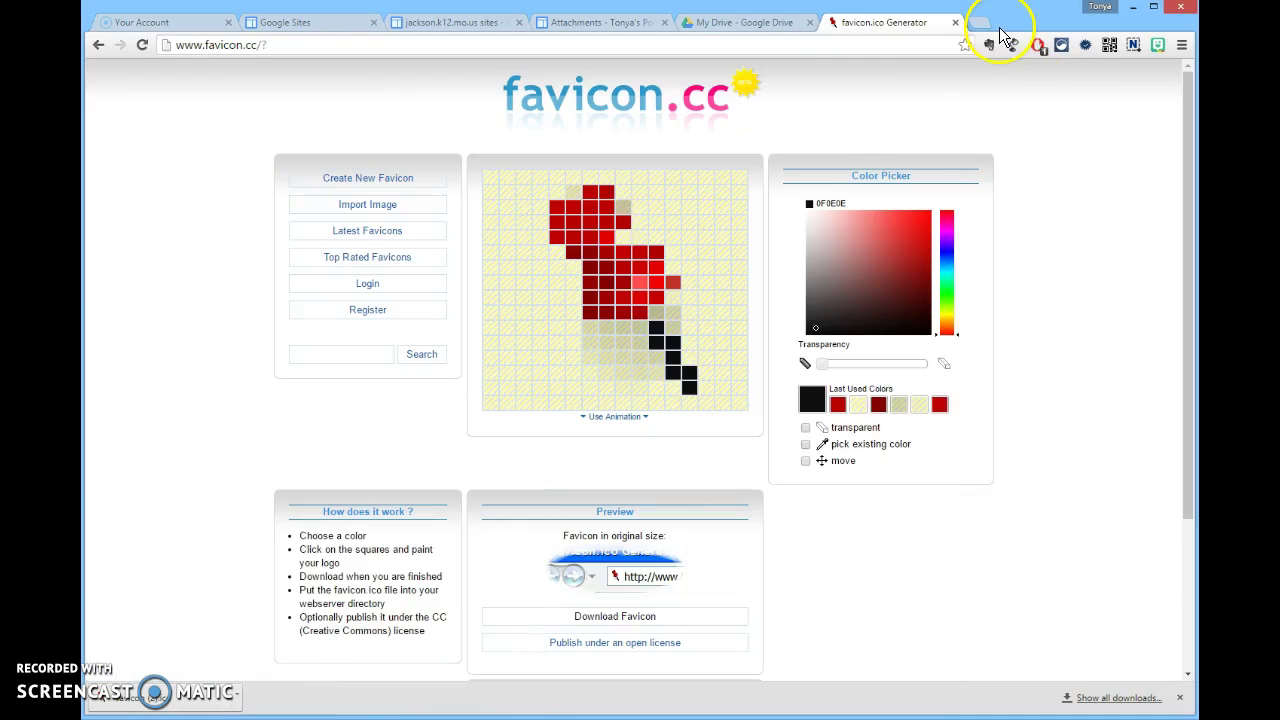
Switch back to the Google Sites attachments page and upload favicon (2).ico, found by searching "fav" in the Downloads folder
{"action": "left_click", "coordinate": [593, 25]}
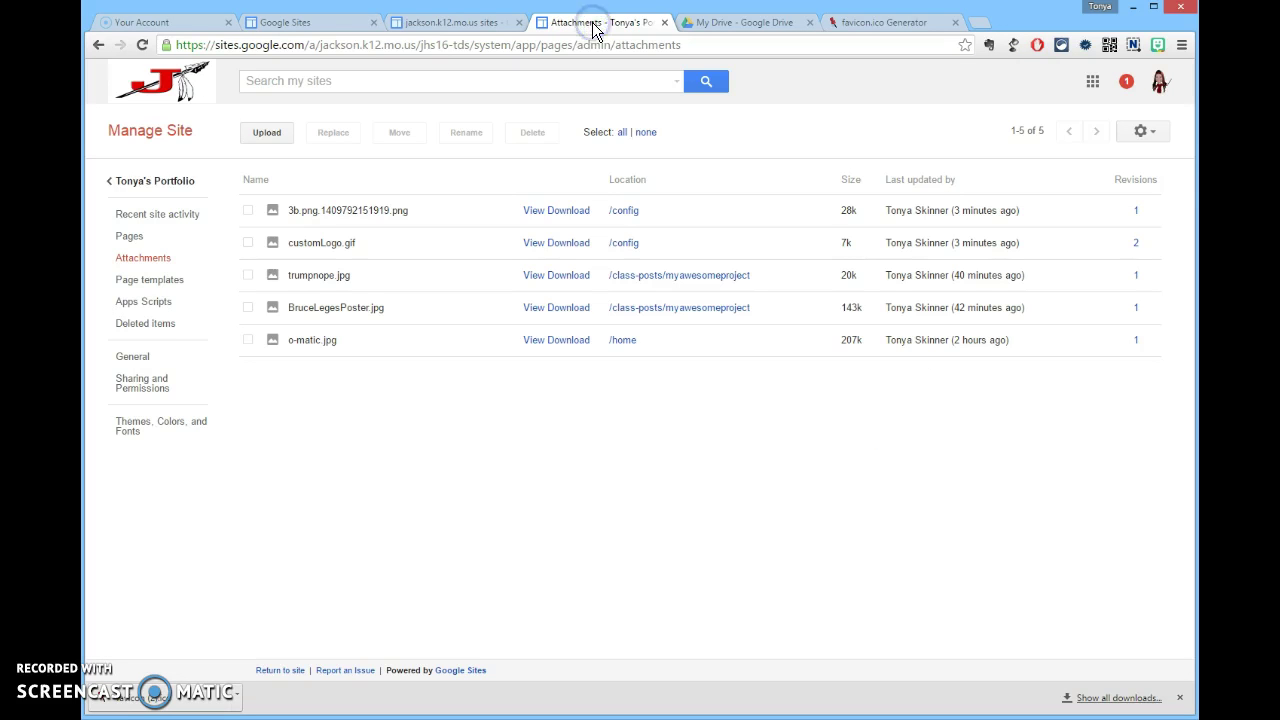
{"action": "left_click", "coordinate": [267, 133]}
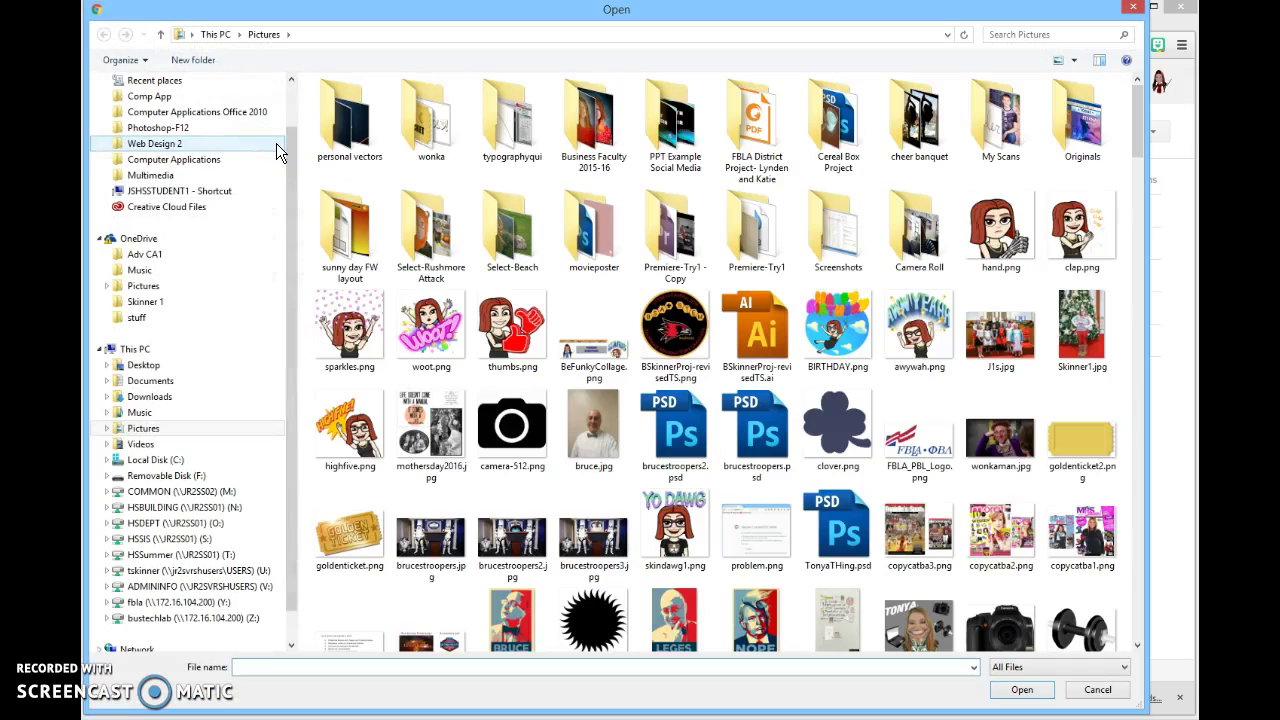
{"action": "left_click", "coordinate": [150, 396]}
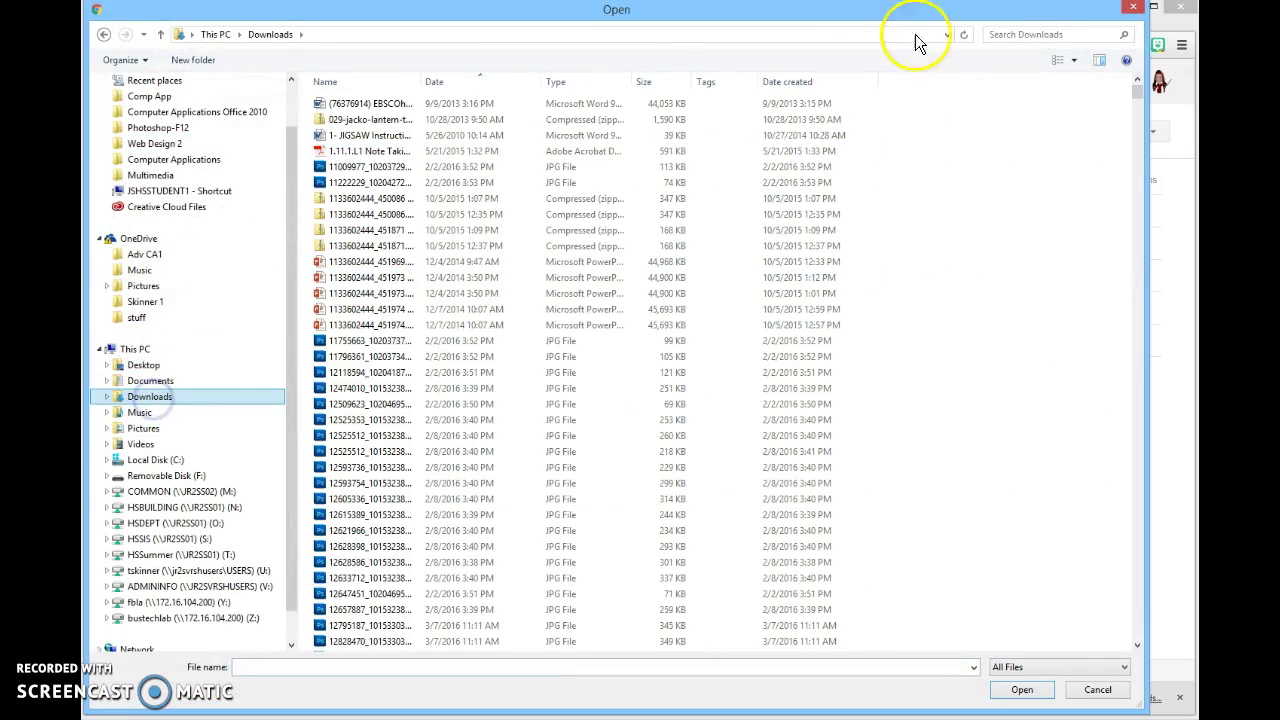
{"action": "left_click", "coordinate": [1080, 35]}
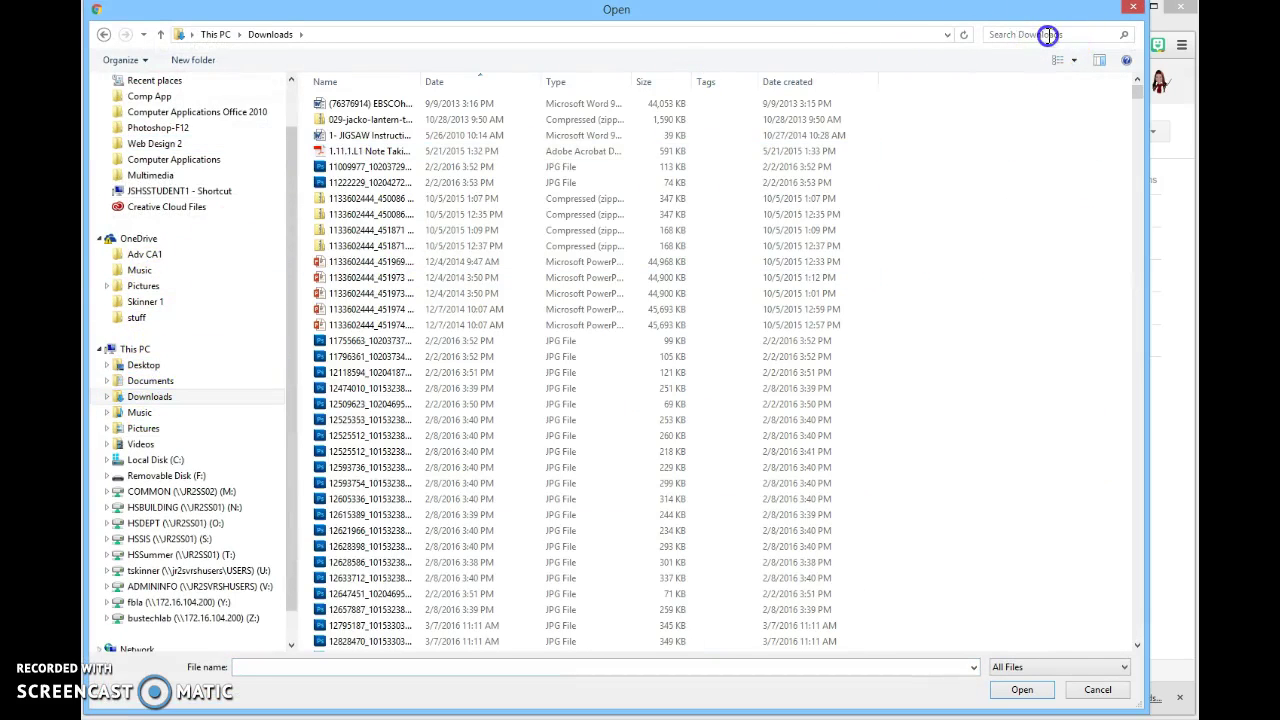
{"action": "left_click", "coordinate": [1140, 166]}
{"action": "left_click_drag", "start_coordinate": [1138, 109], "coordinate": [1138, 78]}
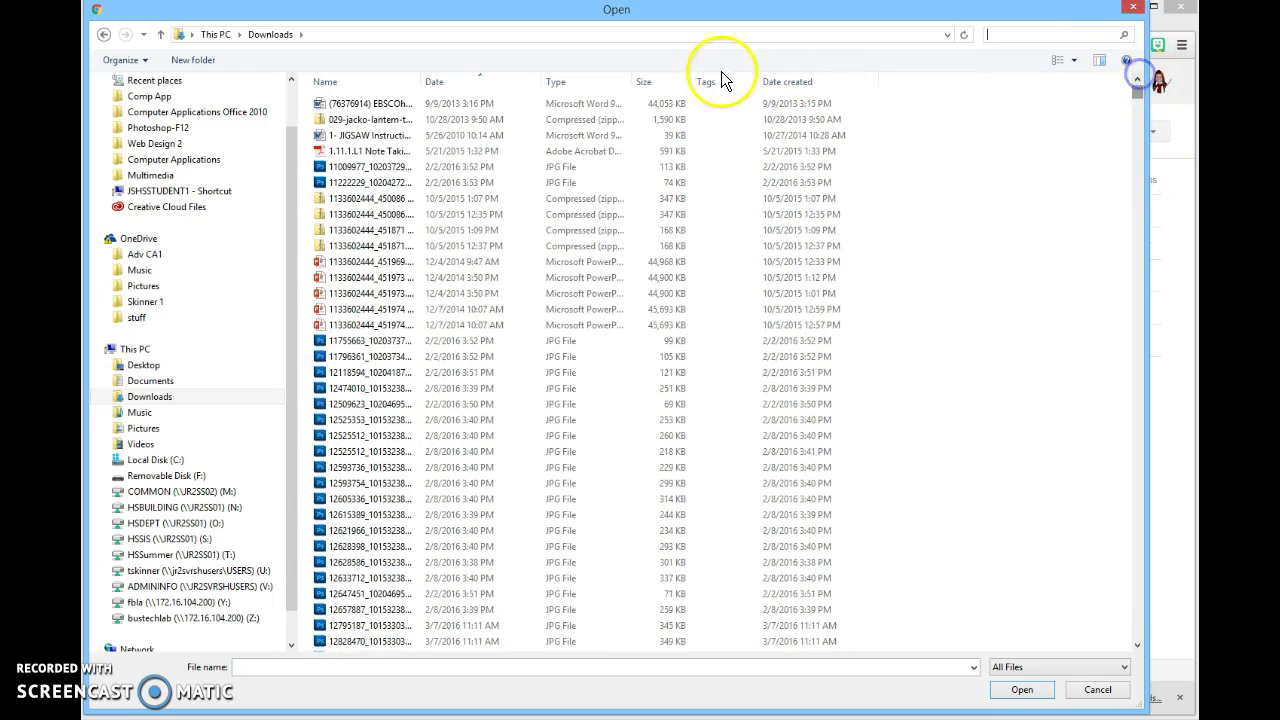
{"action": "left_click", "coordinate": [771, 84]}
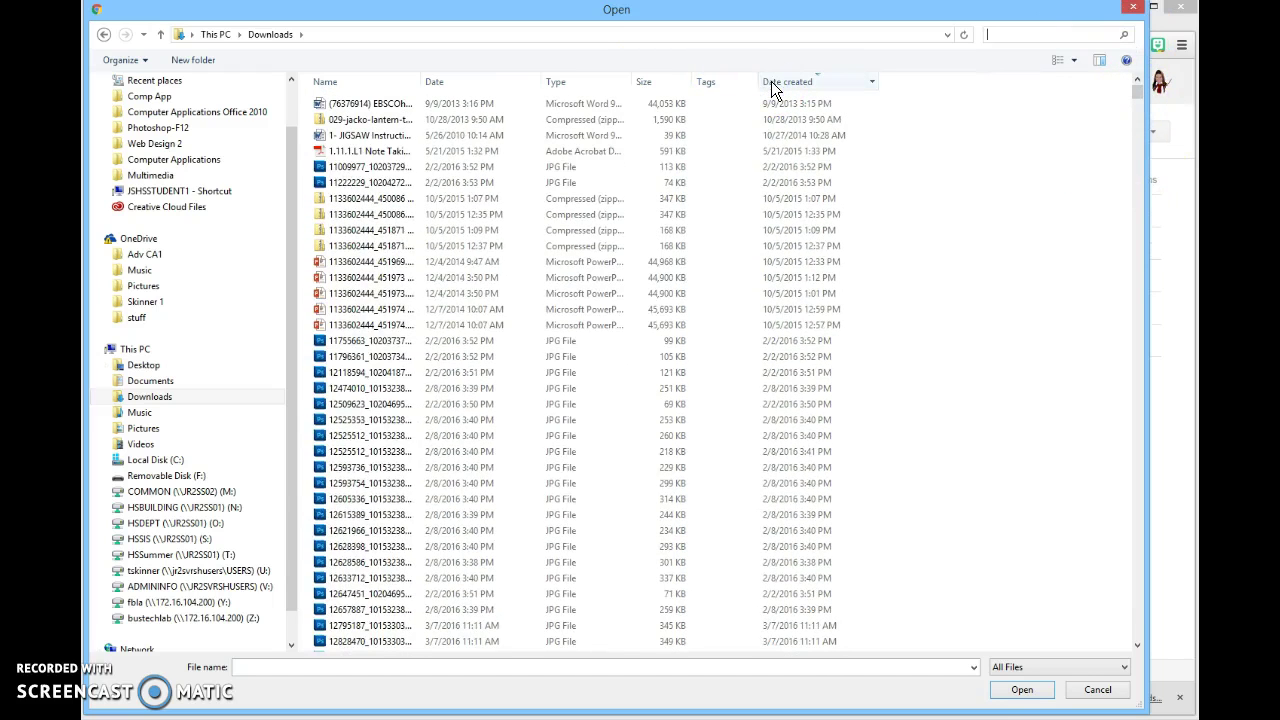
{"action": "left_click", "coordinate": [1010, 36]}
{"action": "type", "text": "fav"}
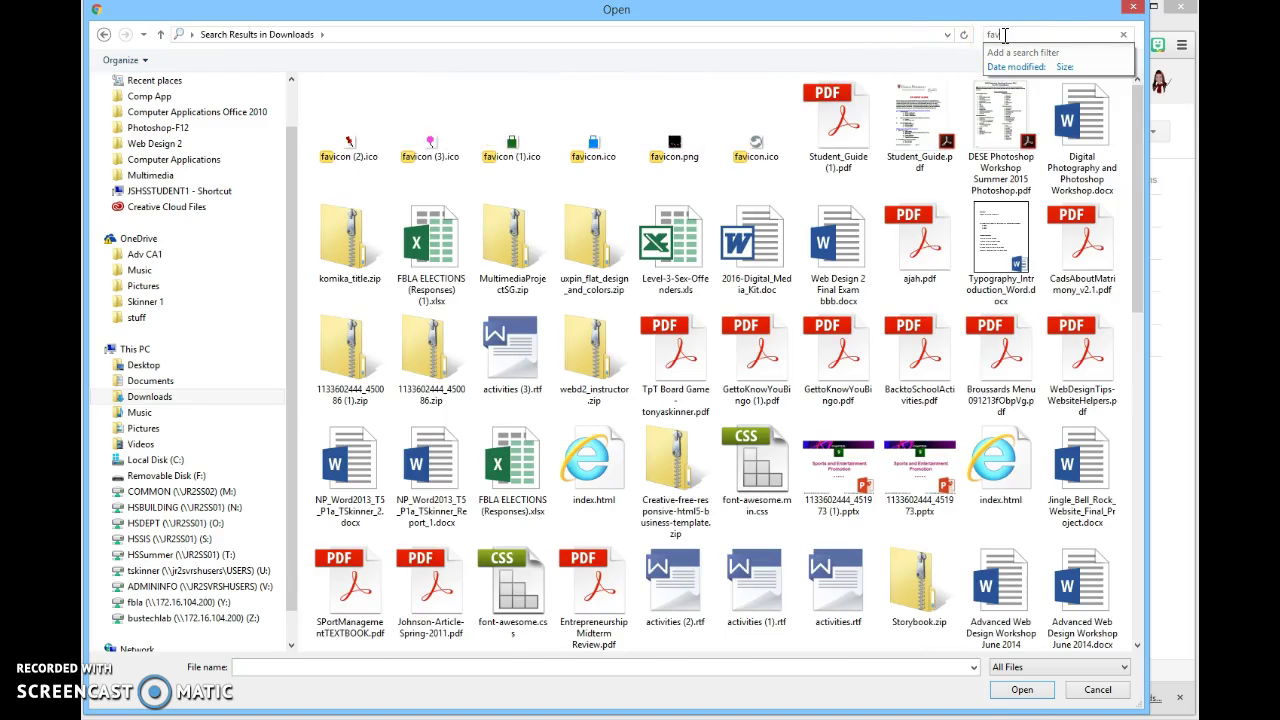
{"action": "left_click", "coordinate": [351, 152]}
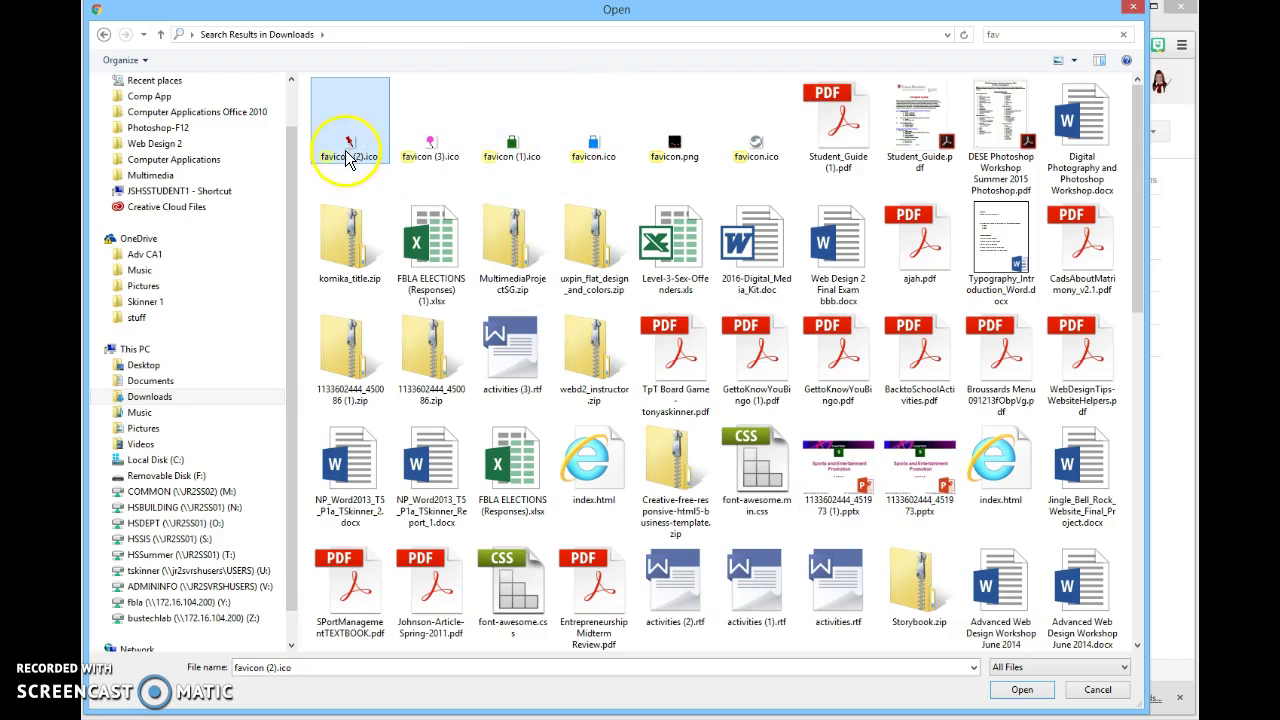
{"action": "left_click", "coordinate": [1022, 689]}
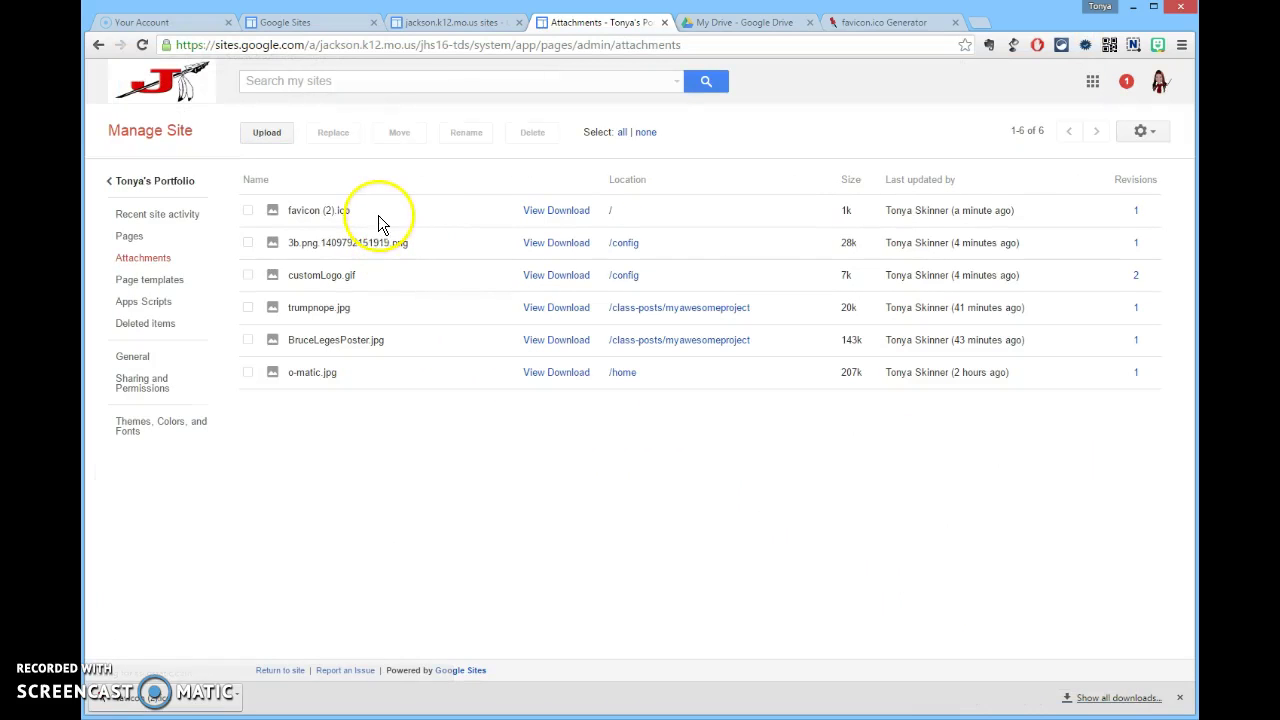
Rename the uploaded favicon (2).ico attachment to favicon.ico
{"action": "left_click", "coordinate": [247, 210]}
{"action": "left_click", "coordinate": [457, 133]}
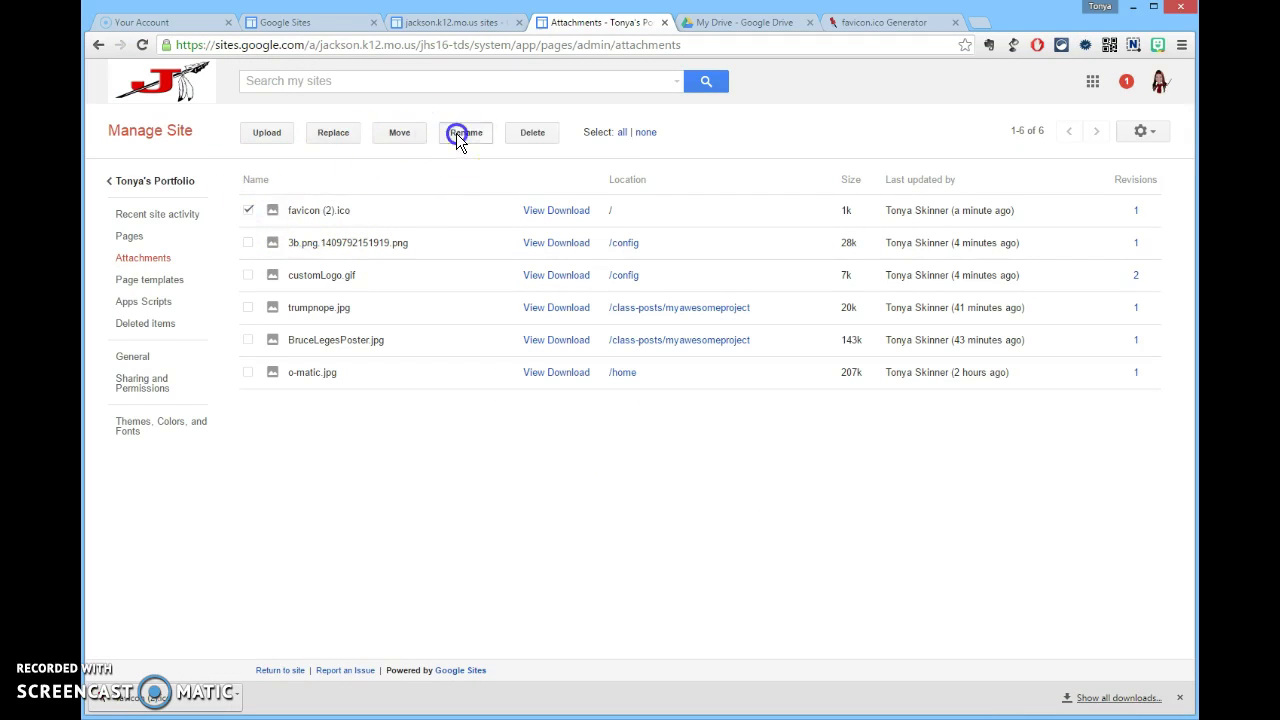
{"action": "left_click_drag", "start_coordinate": [517, 409], "coordinate": [404, 410]}
{"action": "type", "text": "favicon"}
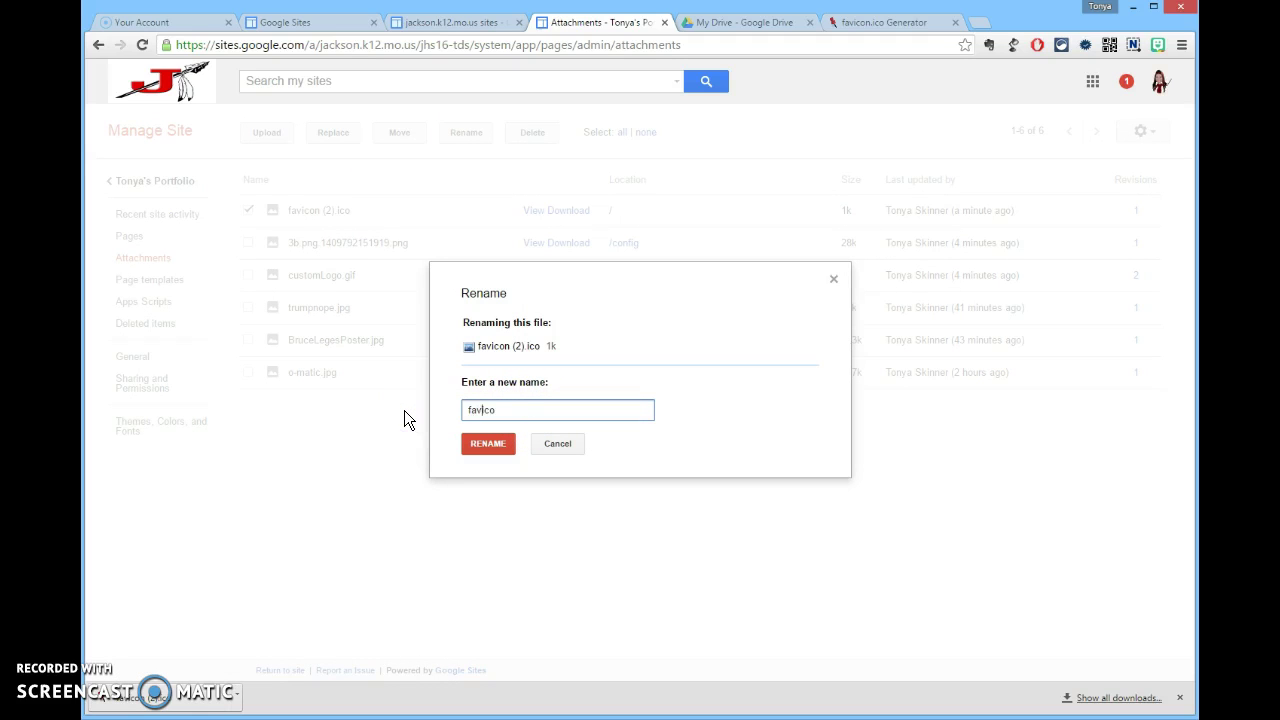
{"action": "type", "text": ".ico"}
{"action": "left_click", "coordinate": [487, 447]}
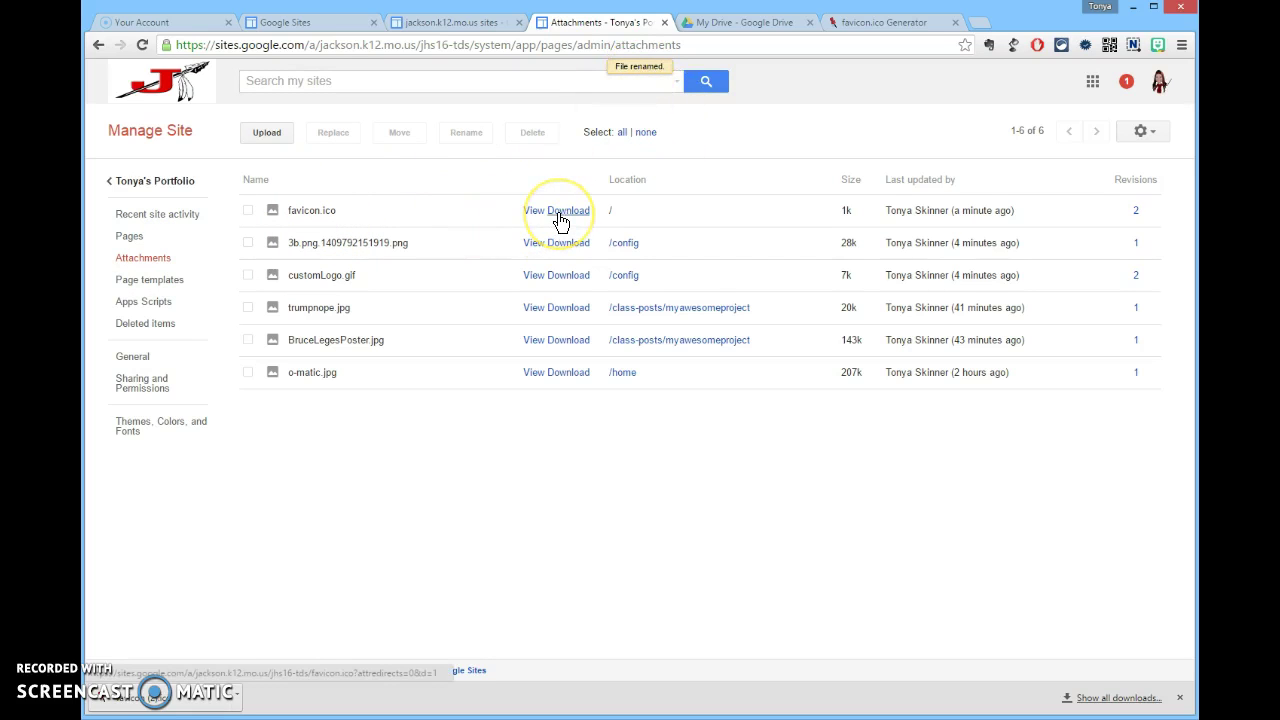
Return to the portfolio's home page to check its browser tab icon, and dismiss the downloads bar
{"action": "left_click", "coordinate": [150, 181]}
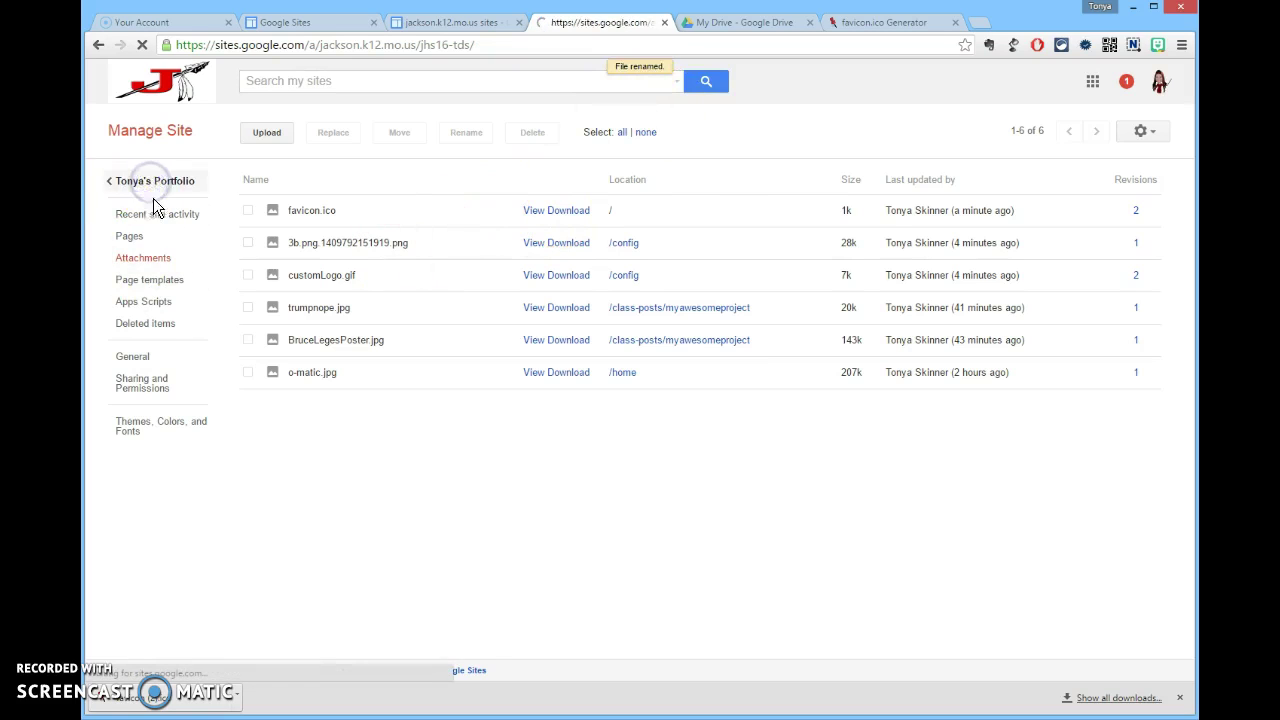
{"action": "left_click", "coordinate": [216, 202]}
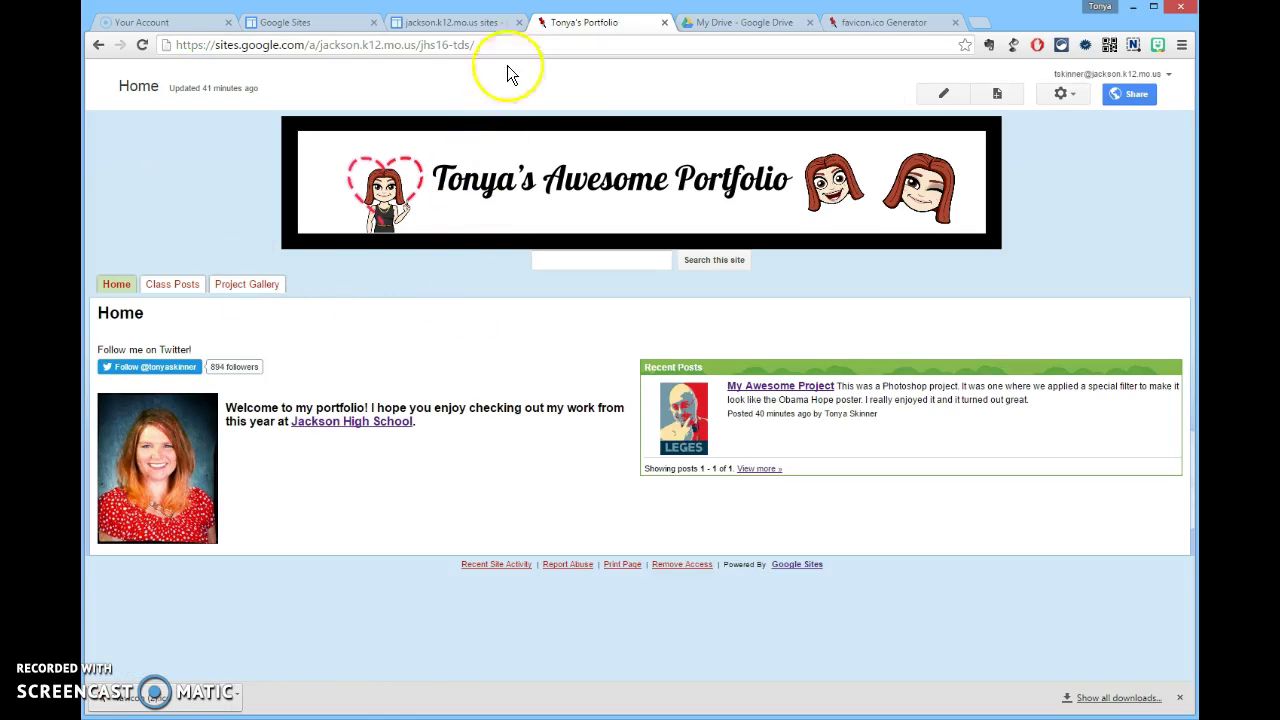
{"action": "left_click", "coordinate": [544, 29]}
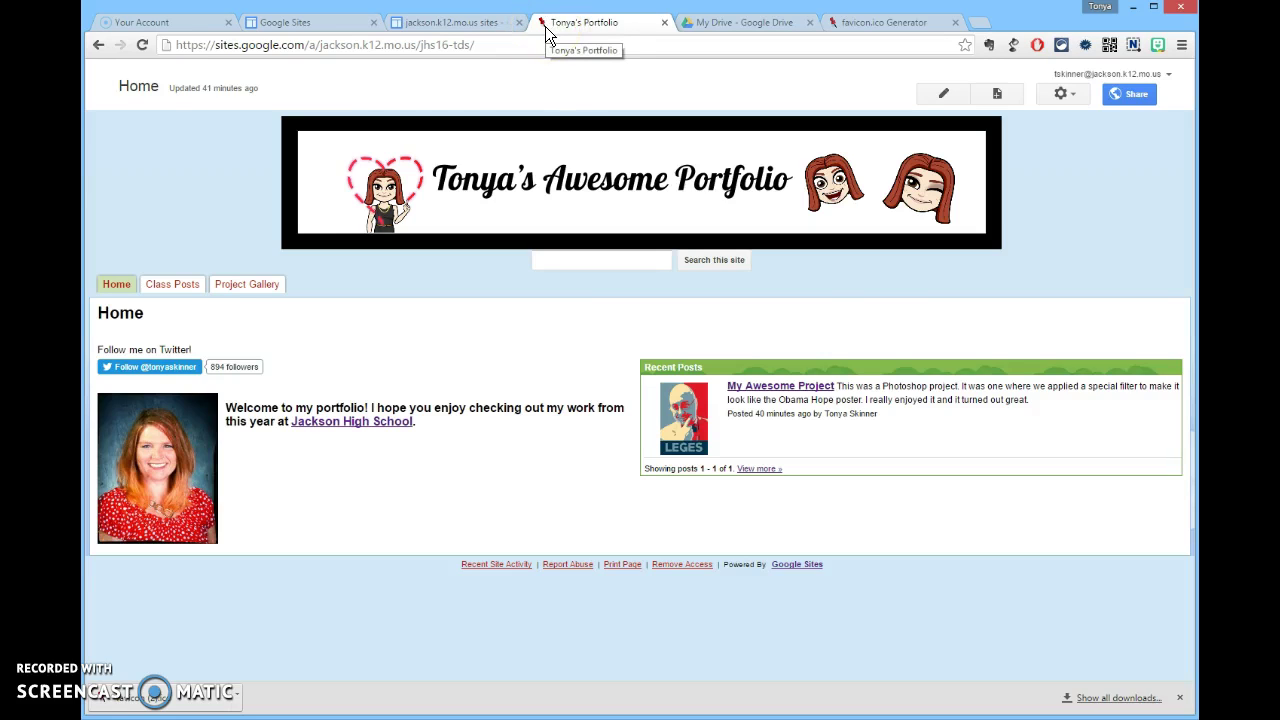
{"action": "left_click", "coordinate": [598, 36]}
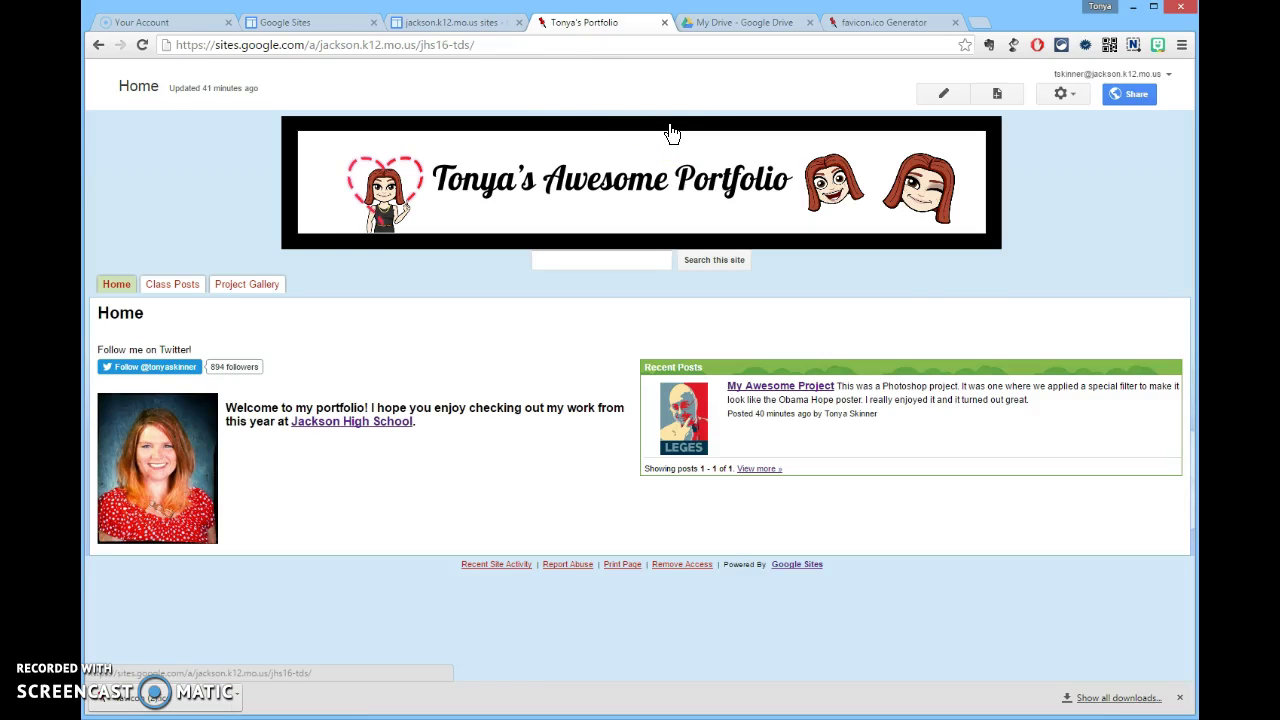
{"action": "left_click", "coordinate": [960, 308]}
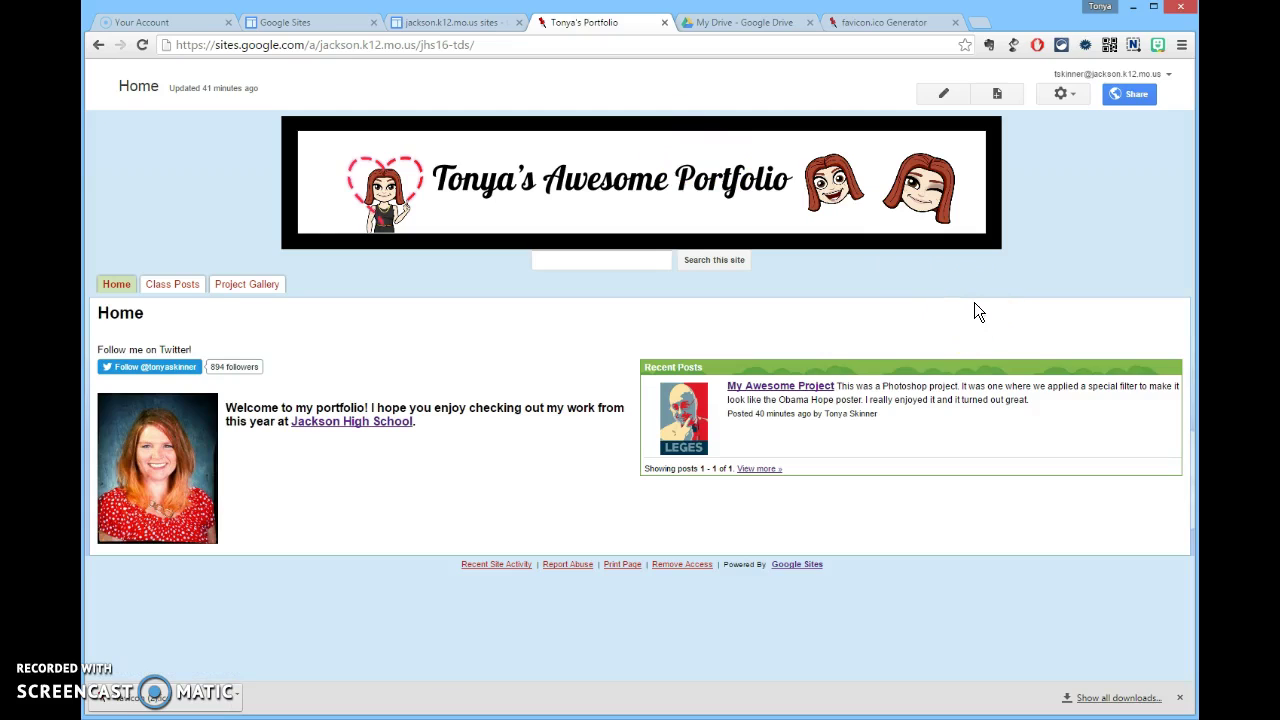
{"action": "left_click", "coordinate": [1180, 698]}
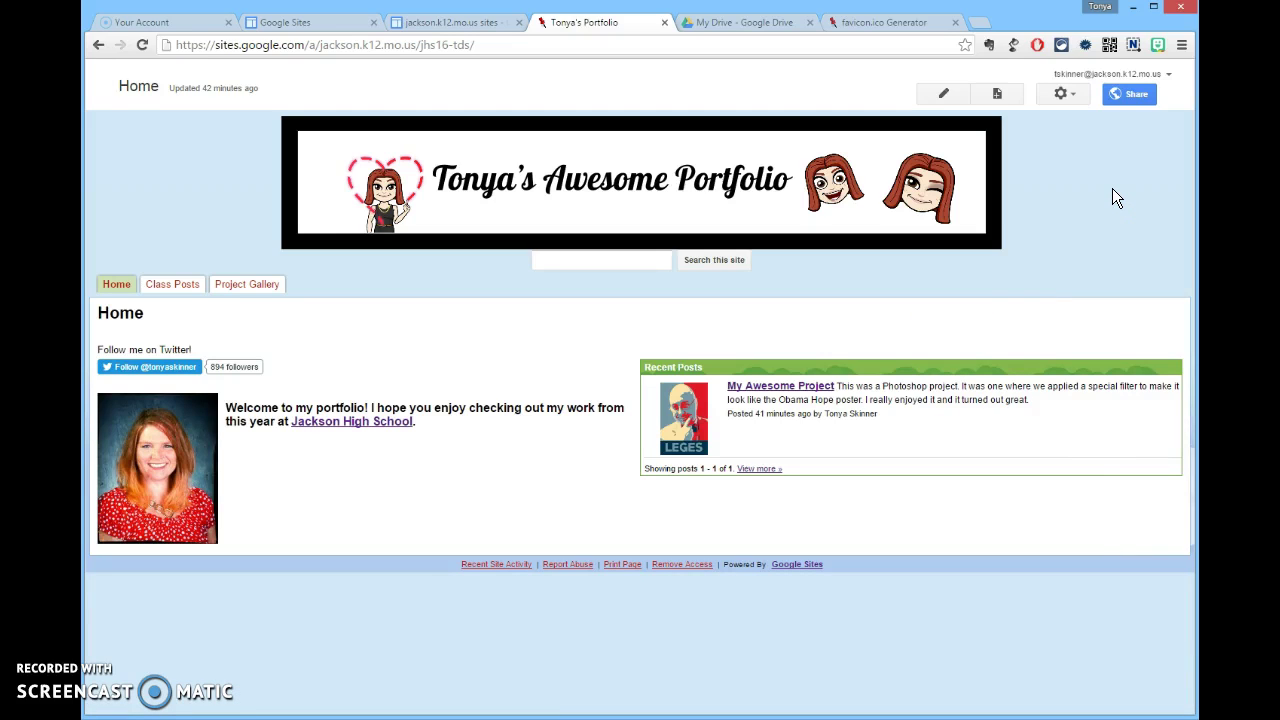
Review the portfolio's Class Posts and Project Gallery pages, and return to the Home page
{"action": "left_click", "coordinate": [752, 193]}
{"action": "left_click", "coordinate": [171, 285]}
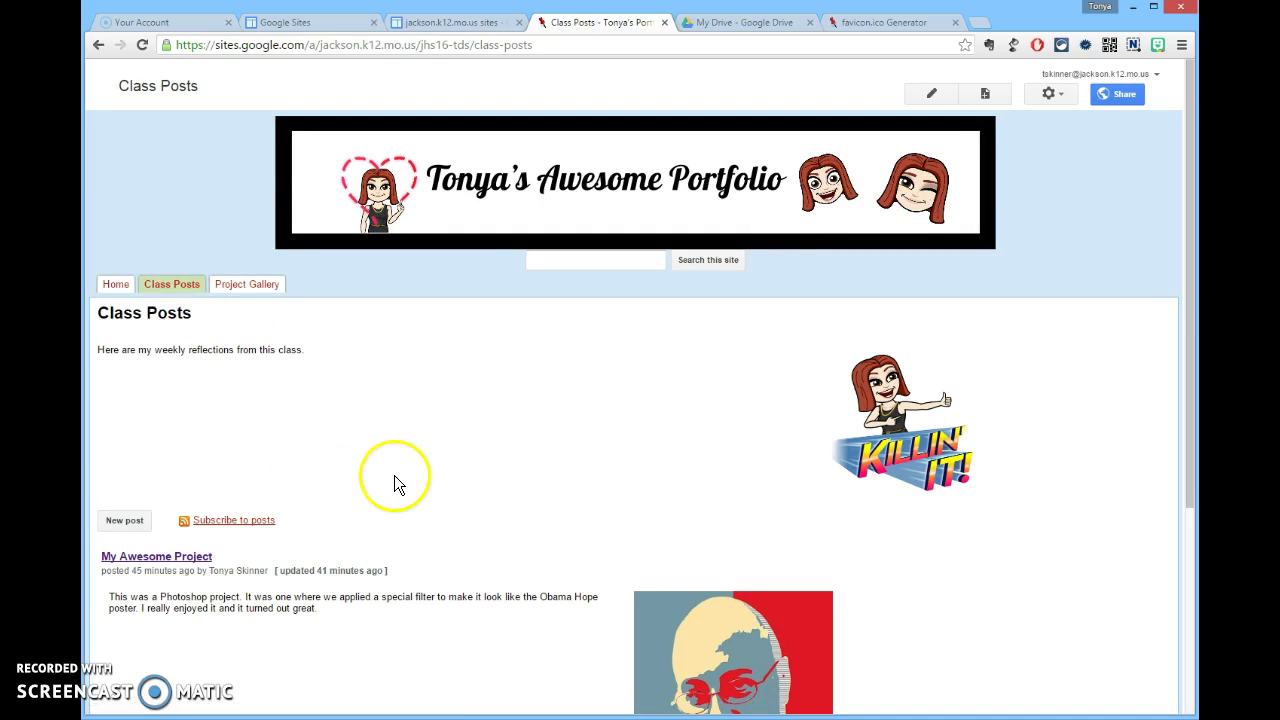
{"action": "left_click", "coordinate": [247, 287]}
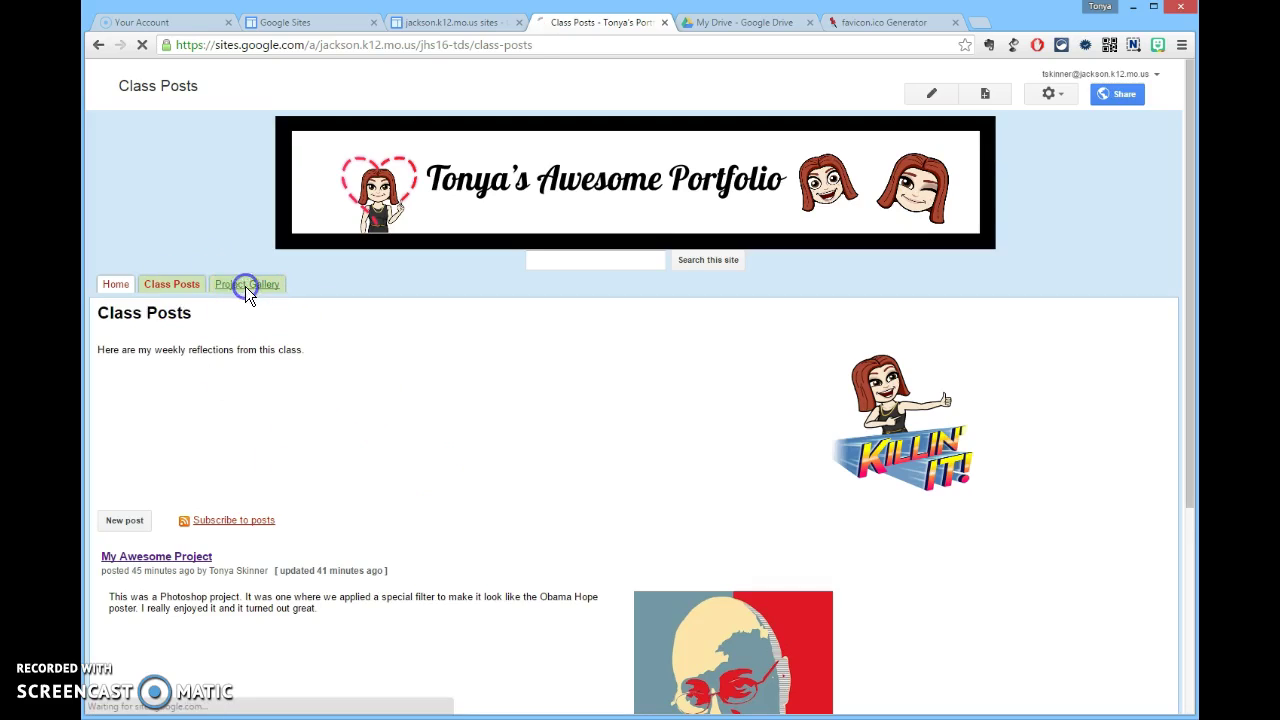
{"action": "left_click", "coordinate": [116, 288]}
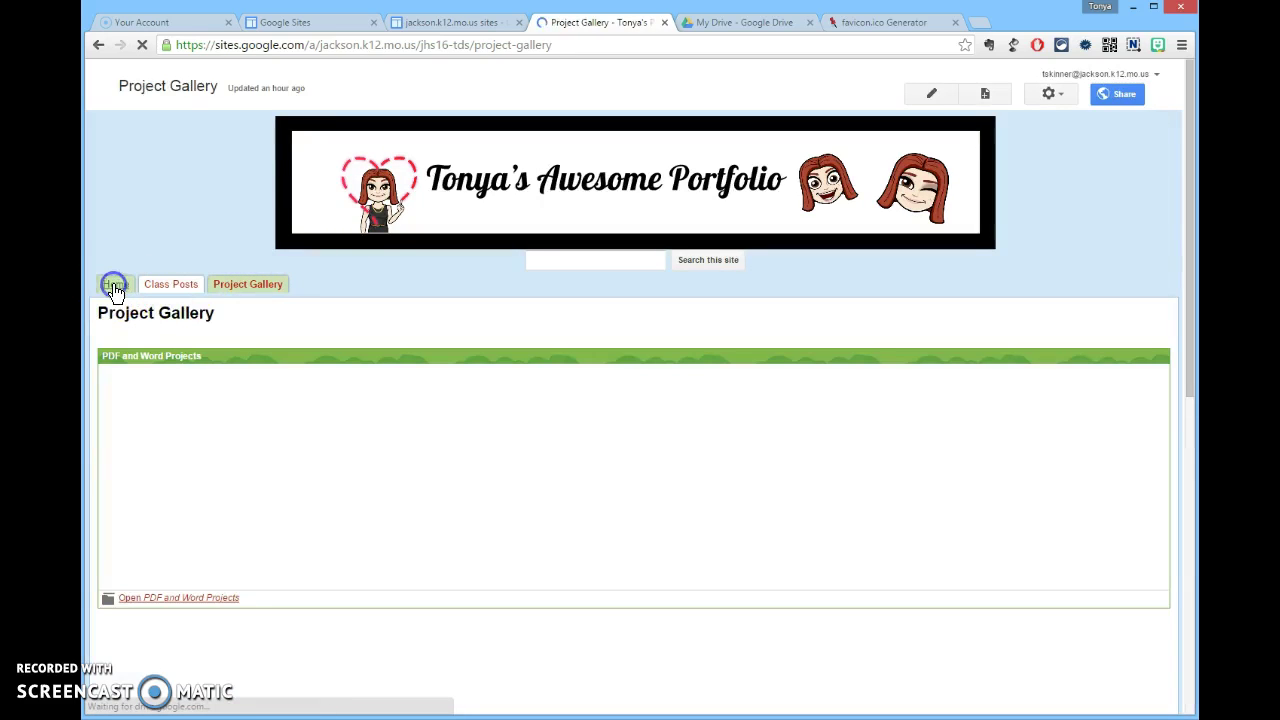